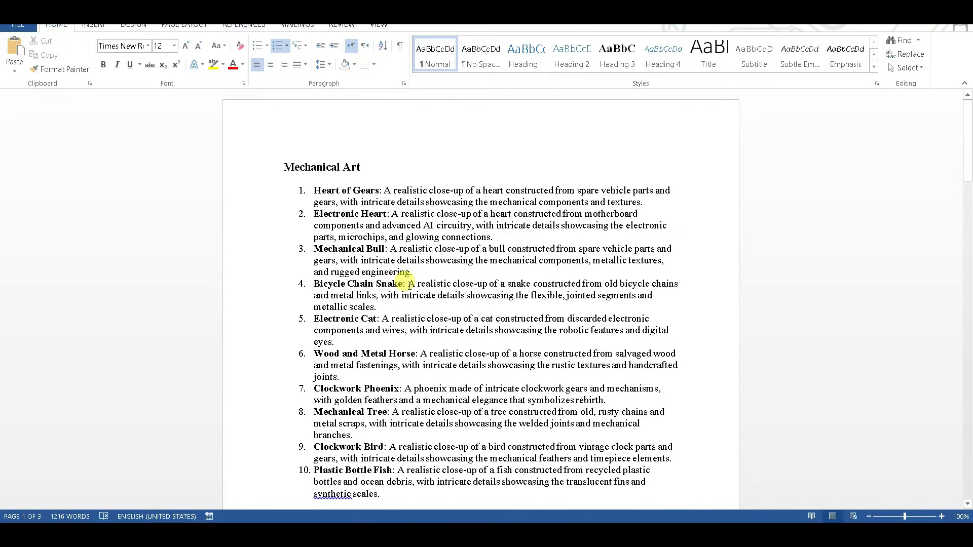
# Copy the Bicycle Chain Snake description from the Mechanical Art list in the Word document.
pyautogui.moveTo(409, 285); pyautogui.dragTo(391, 308)
pyautogui.hotkey('ctrl', 'c')
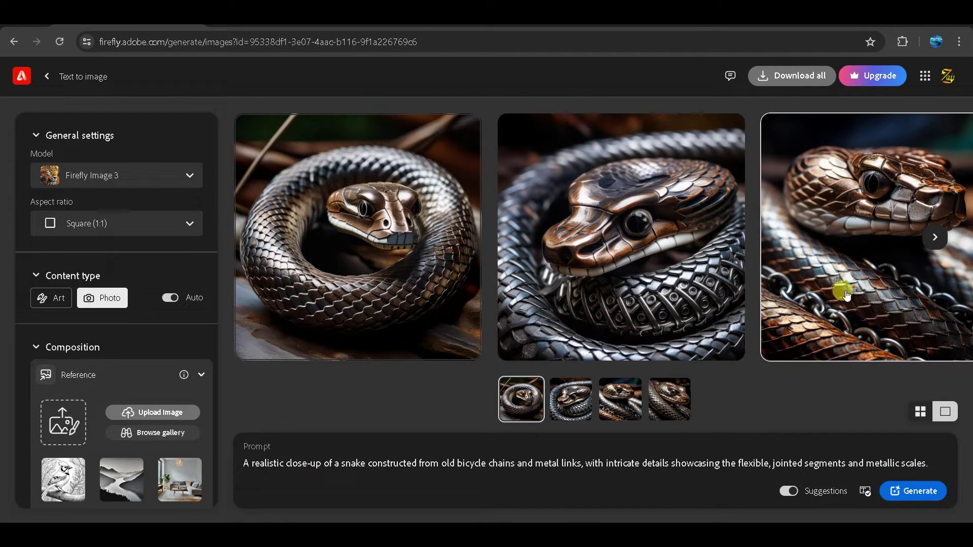
# View the generated bicycle-chain snake images enlarged in Adobe Firefly, going through them one after another.
pyautogui.click(402, 288)
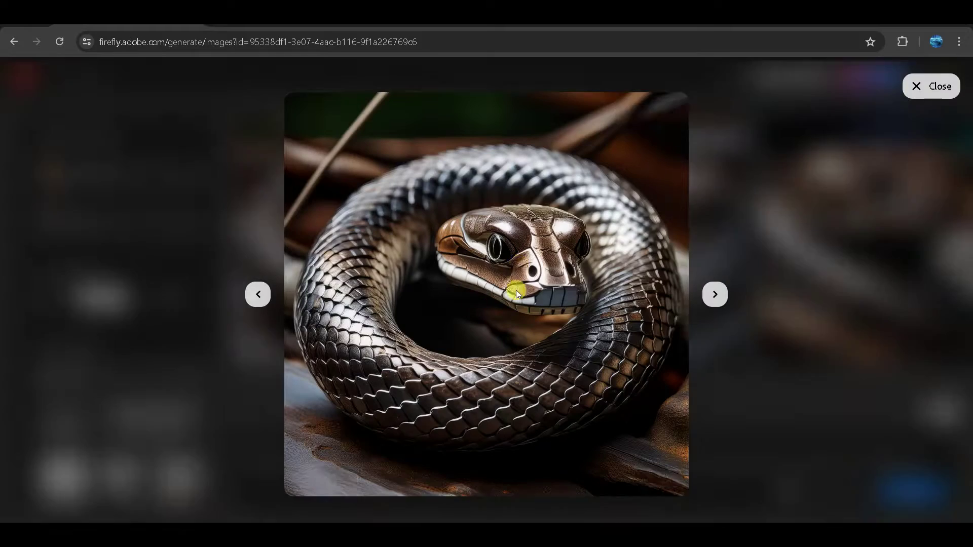
pyautogui.click(715, 295)
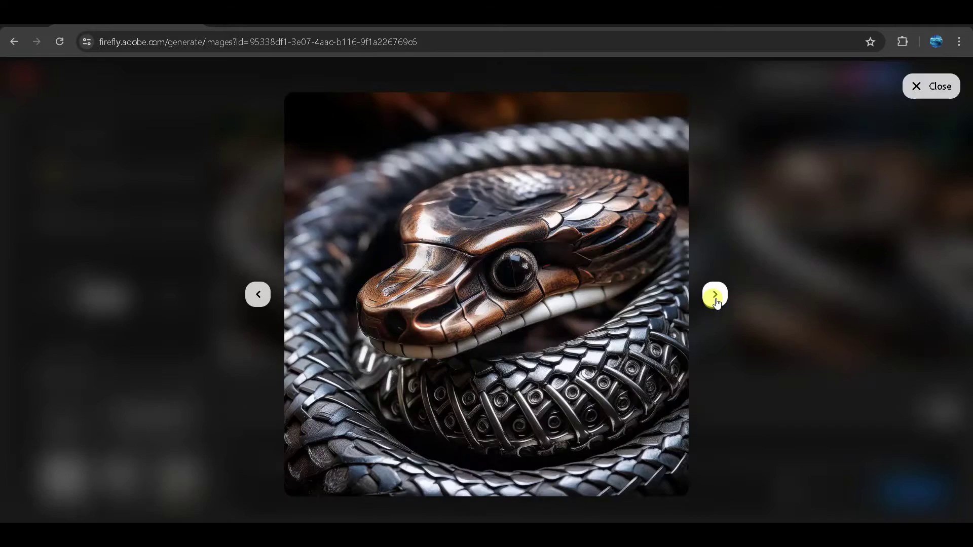
pyautogui.click(715, 295)
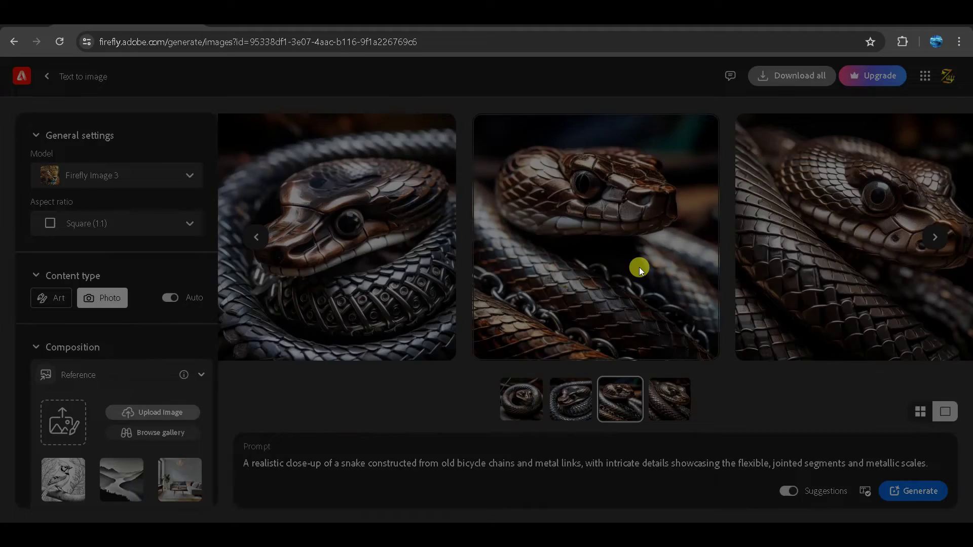
pyautogui.click(715, 296)
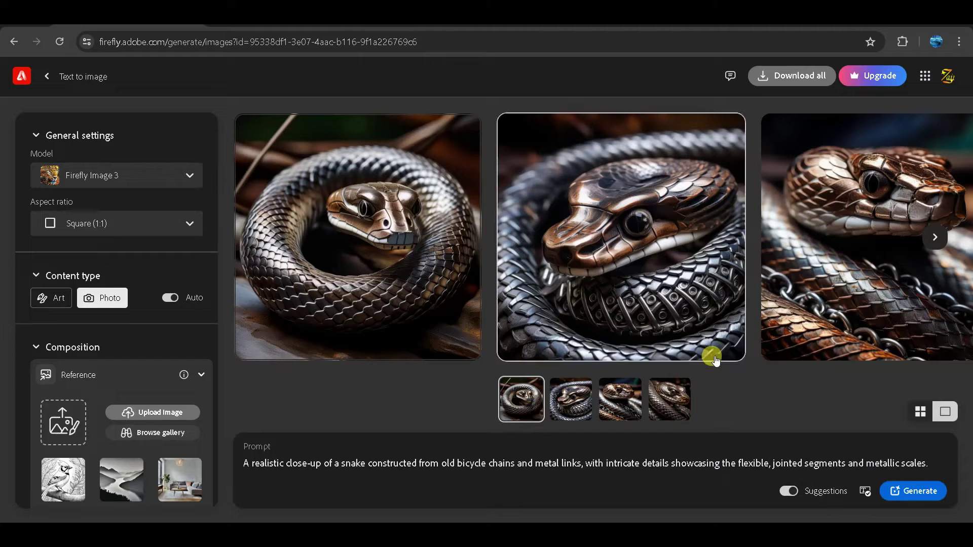
pyautogui.click(705, 360)
# Review the content type, composition and style reference settings, and display the Movements group of effects.
pyautogui.scroll(-5, 134, 350)
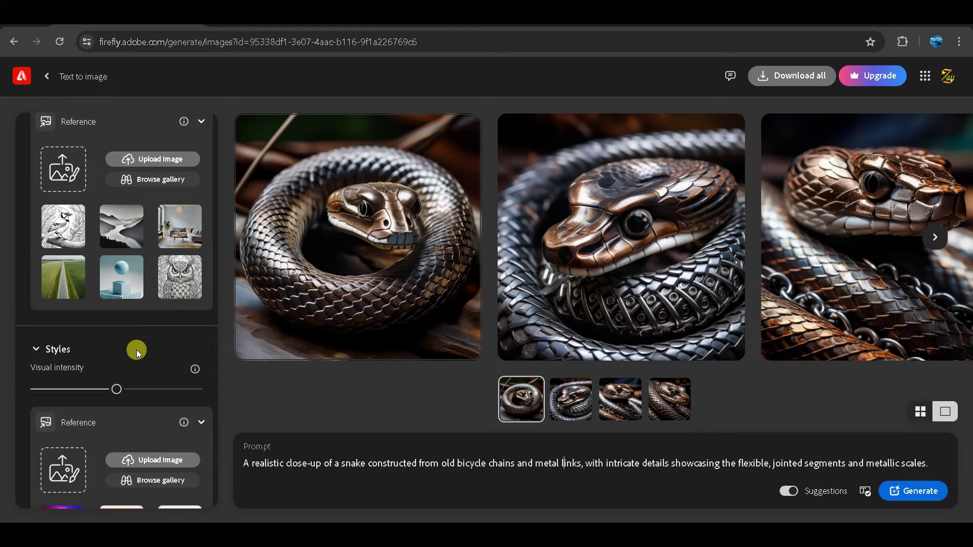
pyautogui.scroll(3, 135, 350)
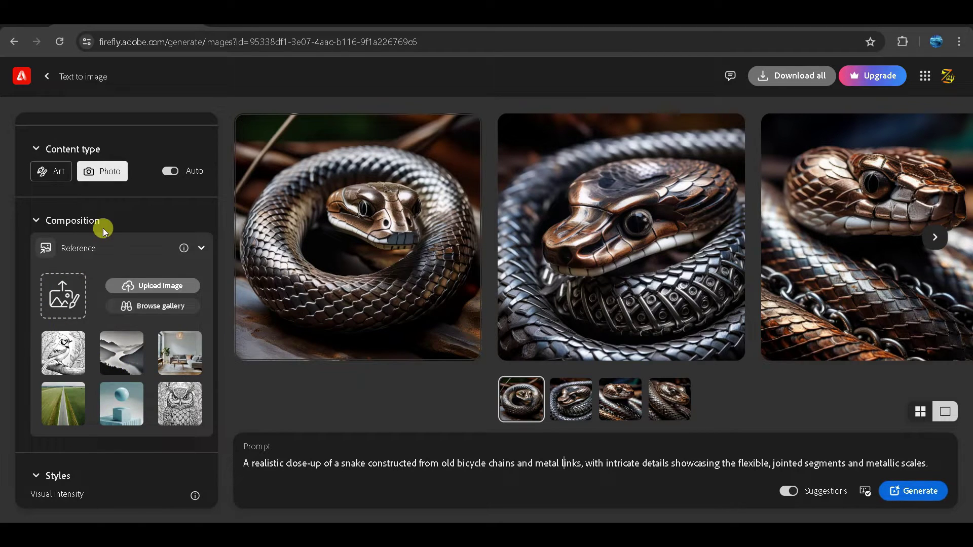
pyautogui.scroll(3, 103, 229)
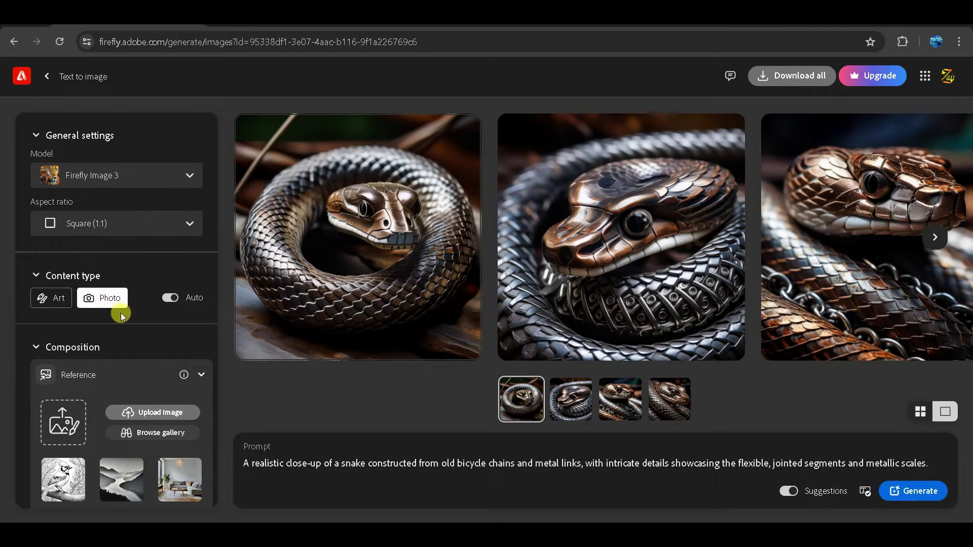
pyautogui.scroll(-5, 144, 316)
pyautogui.scroll(-5, 126, 335)
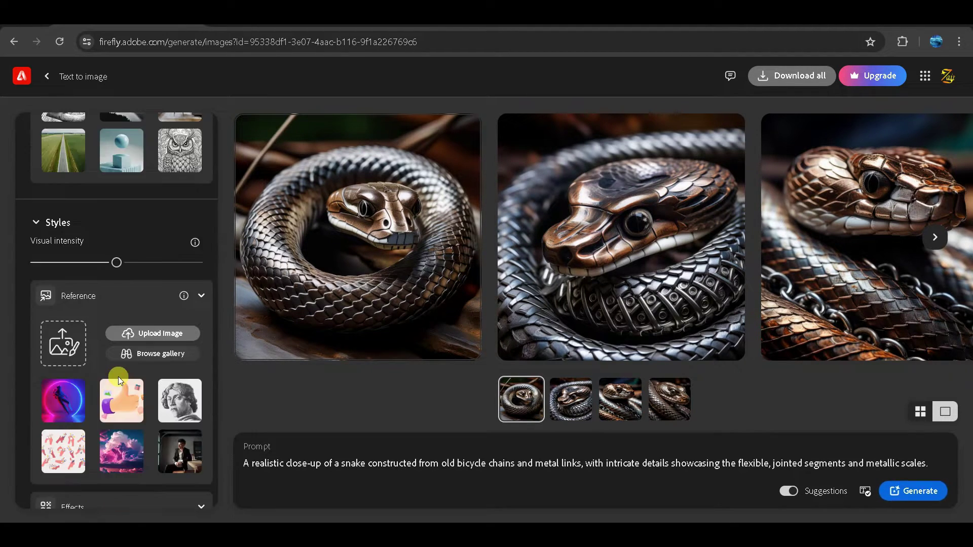
pyautogui.scroll(-3, 109, 361)
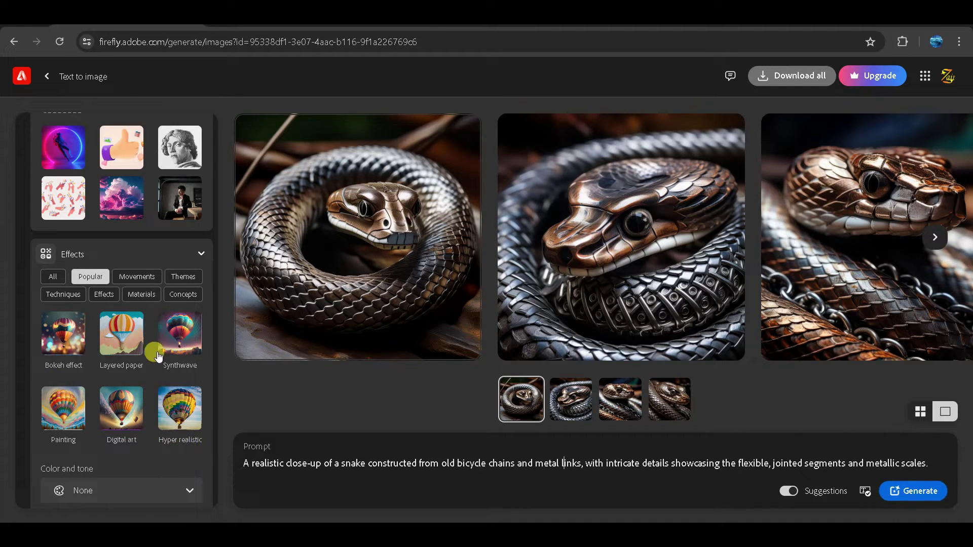
pyautogui.click(136, 276)
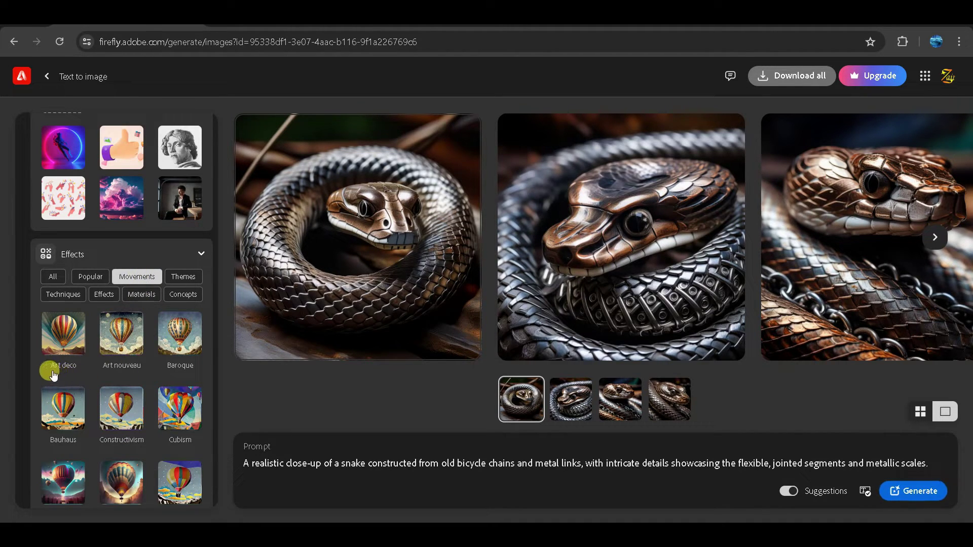
# Copy the Wood and Metal Horse description from the Word document and generate Firefly images with it as the prompt.
pyautogui.hotkey('alt', 'Tab')
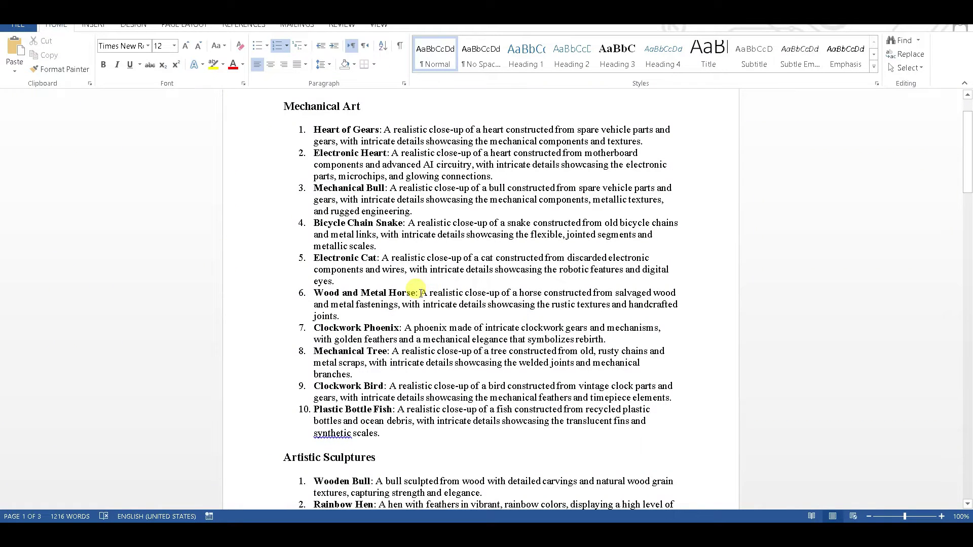
pyautogui.moveTo(420, 293); pyautogui.dragTo(587, 311)
pyautogui.hotkey('ctrl', 'c')
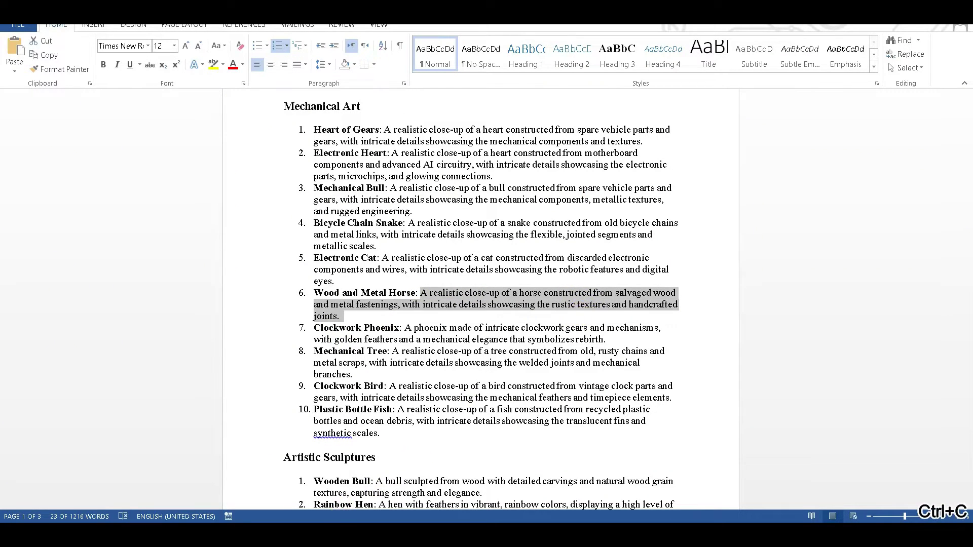
pyautogui.hotkey('alt', 'Tab')
pyautogui.tripleClick(344, 463)
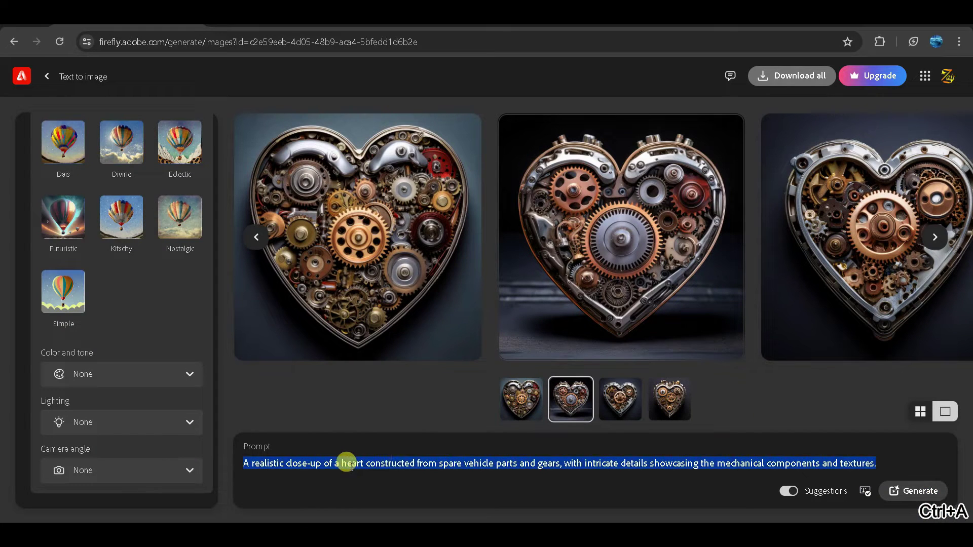
pyautogui.hotkey('ctrl', 'v')
pyautogui.click(907, 498)
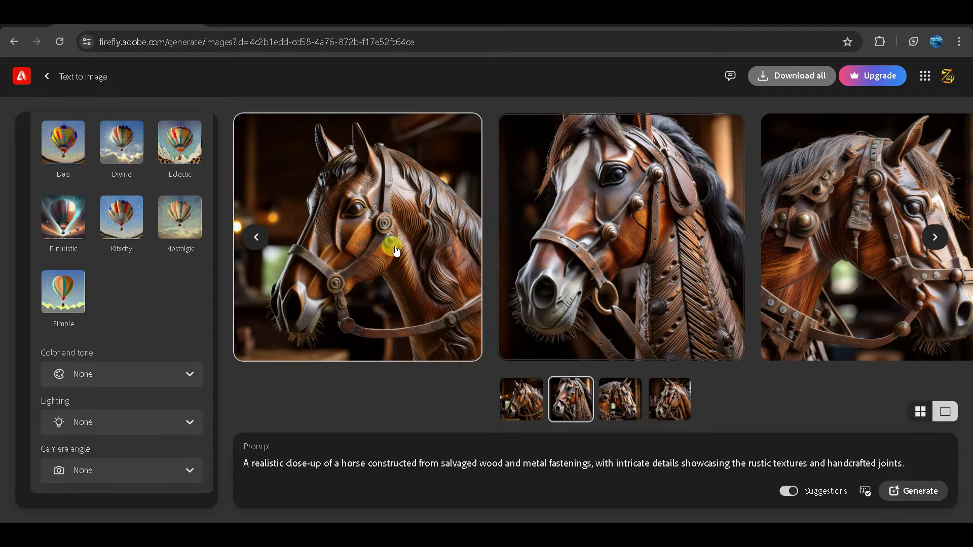
# View the generated wood-and-metal horse images enlarged, browse through them and close the preview.
pyautogui.moveTo(339, 273)
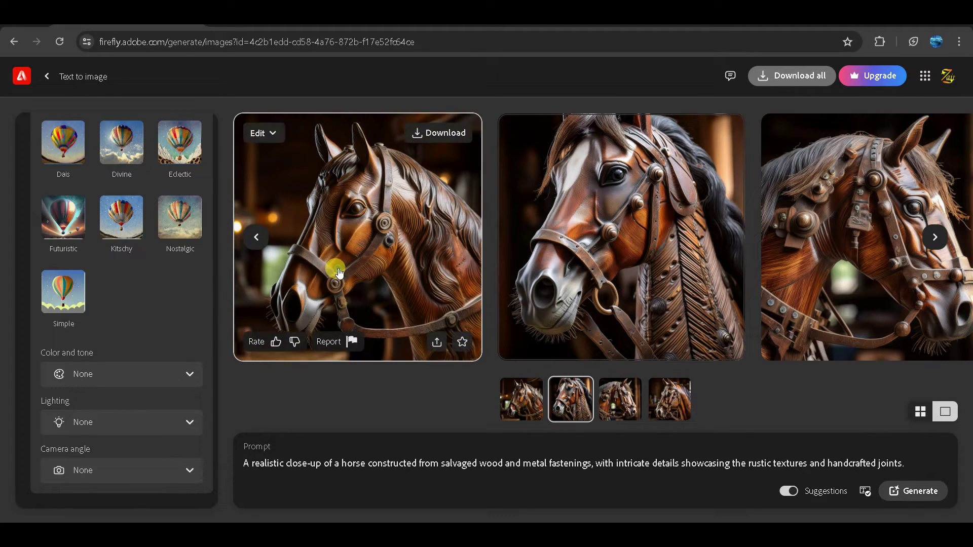
pyautogui.click(354, 254)
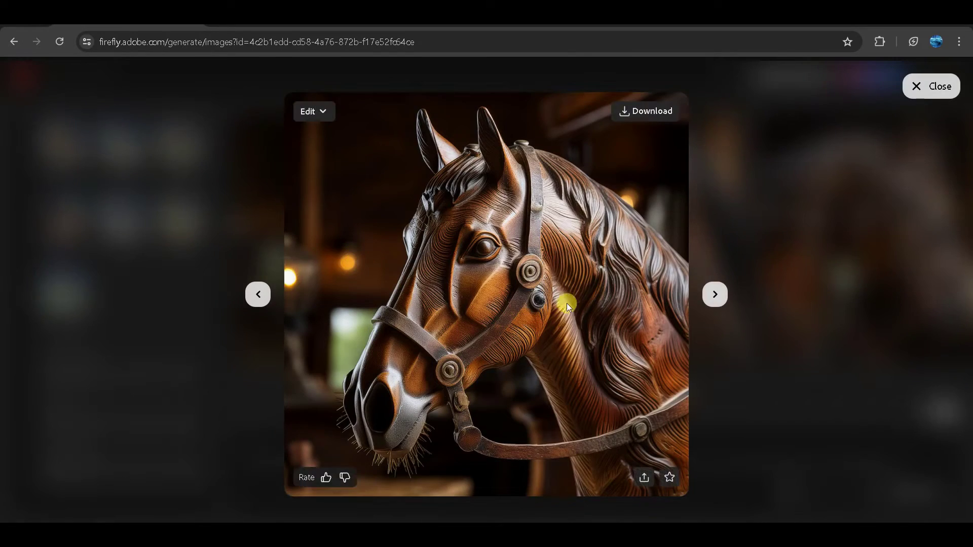
pyautogui.click(714, 294)
pyautogui.click(715, 297)
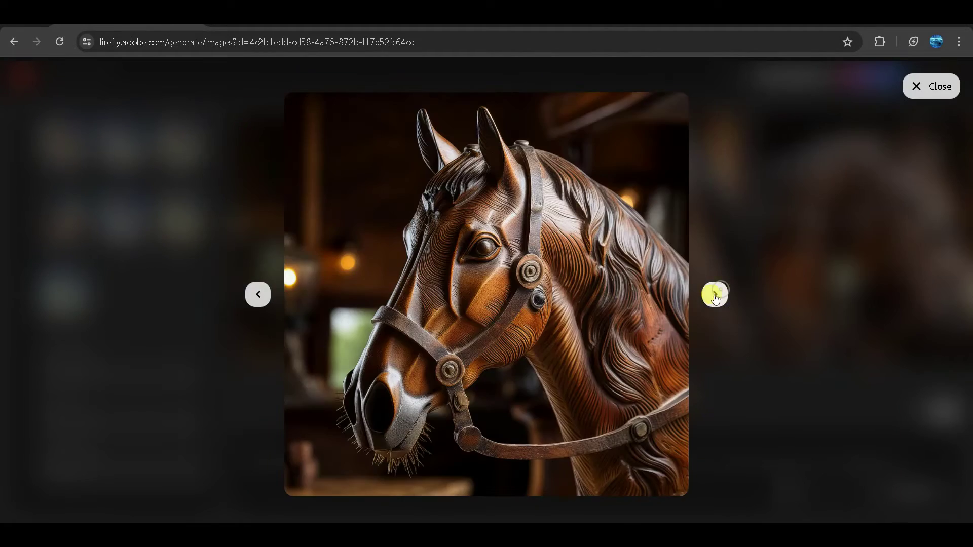
pyautogui.press('Escape')
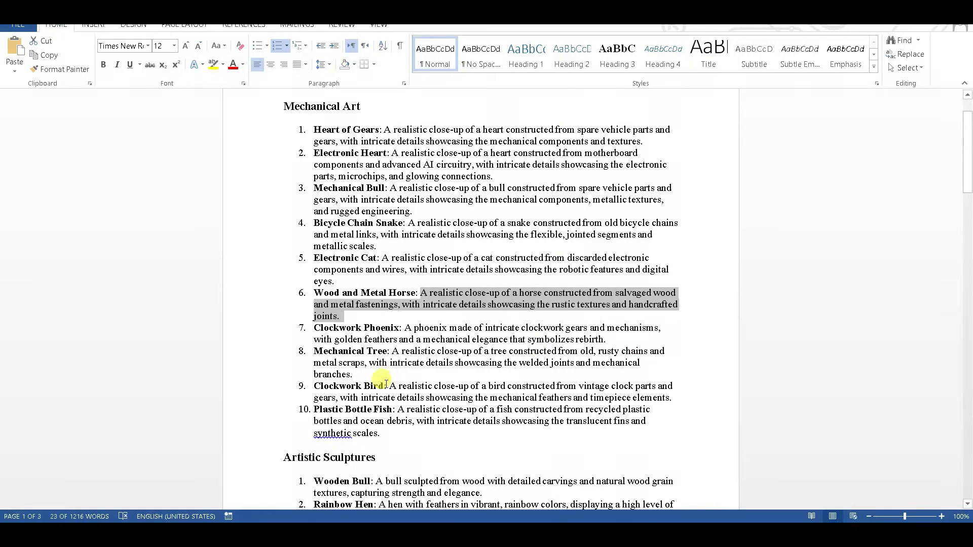
# Copy the Marble Owl description from the Word document's Artistic Sculptures list and generate Firefly images with it as the prompt.
pyautogui.scroll(-4, 425, 283)
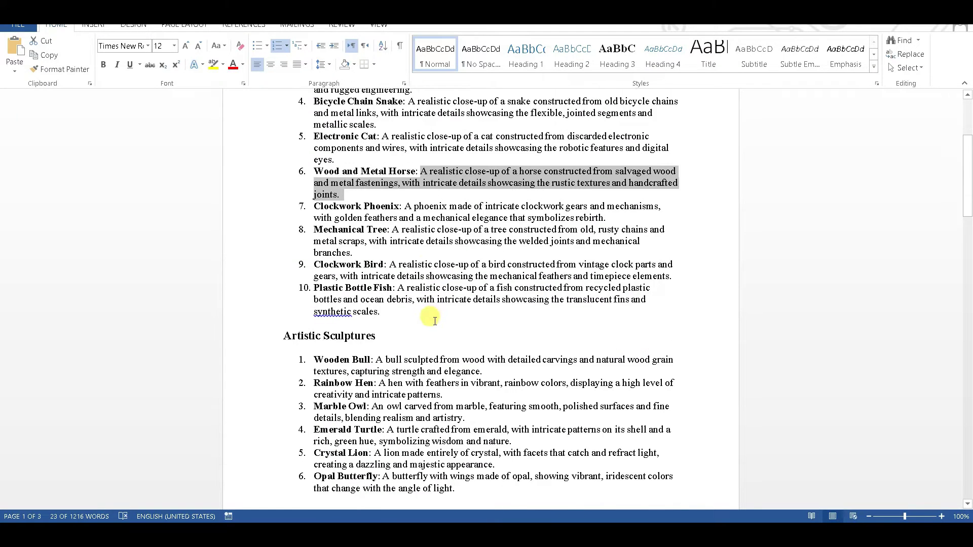
pyautogui.scroll(-2, 301, 309)
pyautogui.scroll(-2, 358, 343)
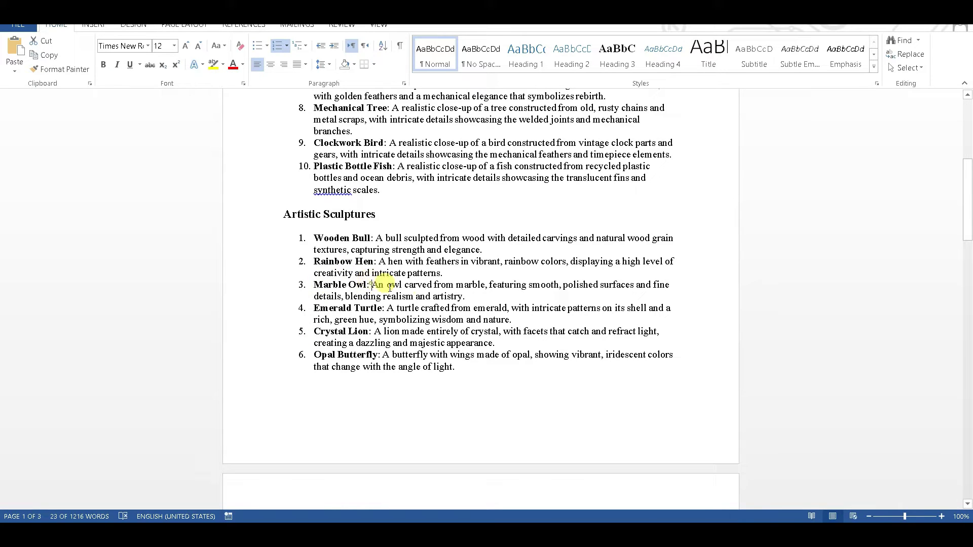
pyautogui.moveTo(390, 287); pyautogui.dragTo(470, 295)
pyautogui.hotkey('ctrl', 'c')
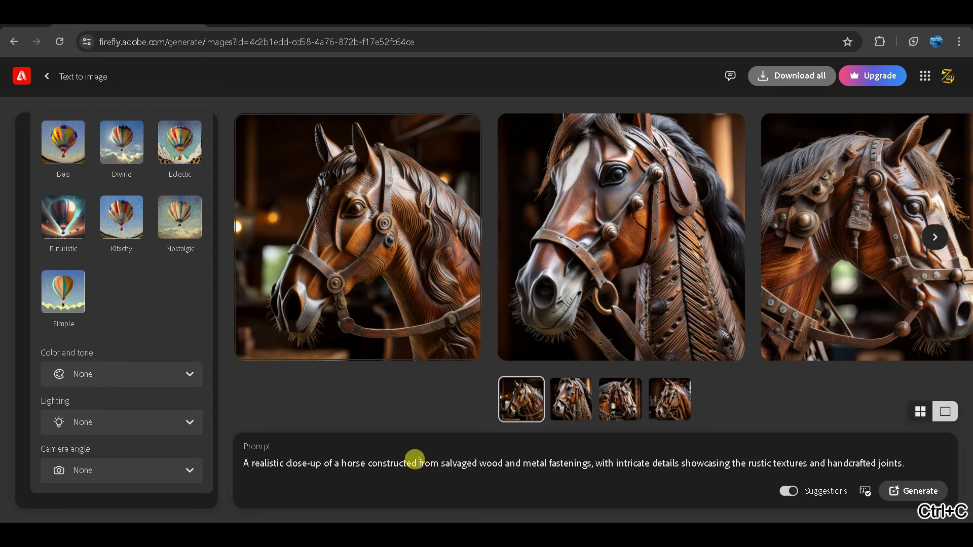
pyautogui.hotkey('ctrl', 'a')
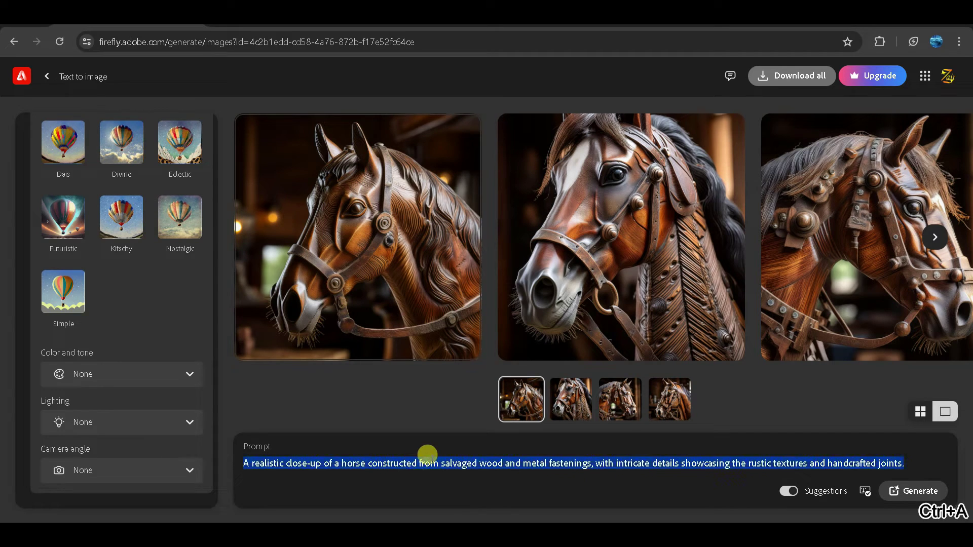
pyautogui.hotkey('ctrl', 'v')
pyautogui.click(915, 491)
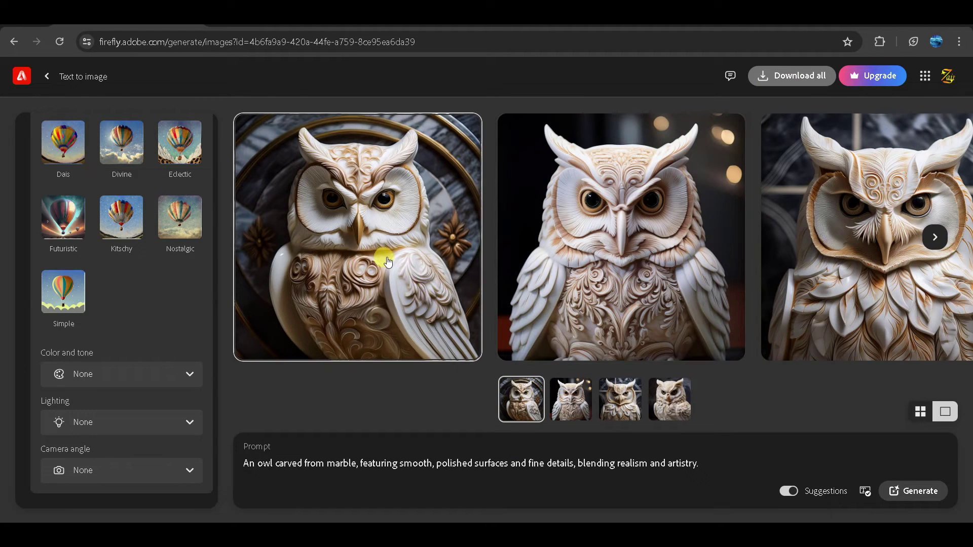
# View the generated marble owl images enlarged, going through all the variations.
pyautogui.moveTo(388, 262)
pyautogui.click(547, 233)
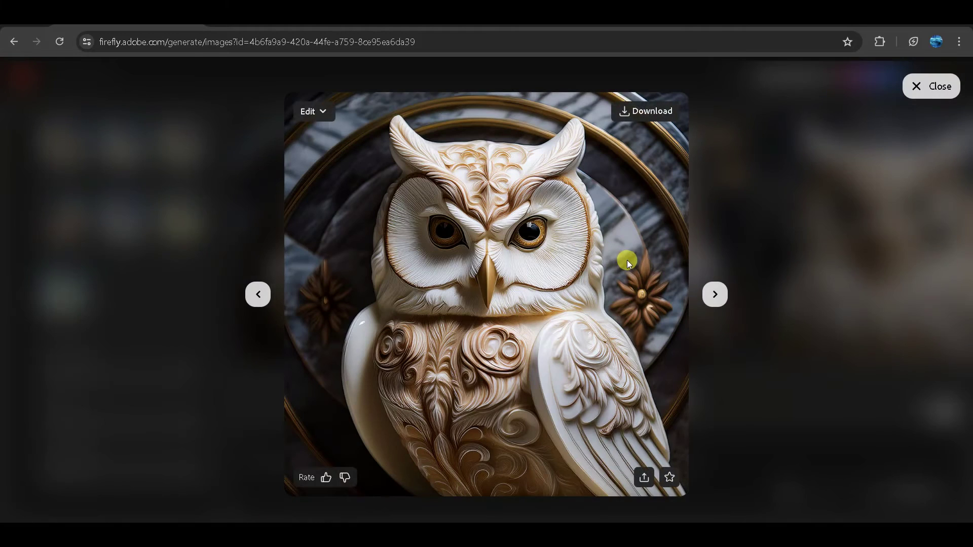
pyautogui.click(713, 301)
pyautogui.click(714, 301)
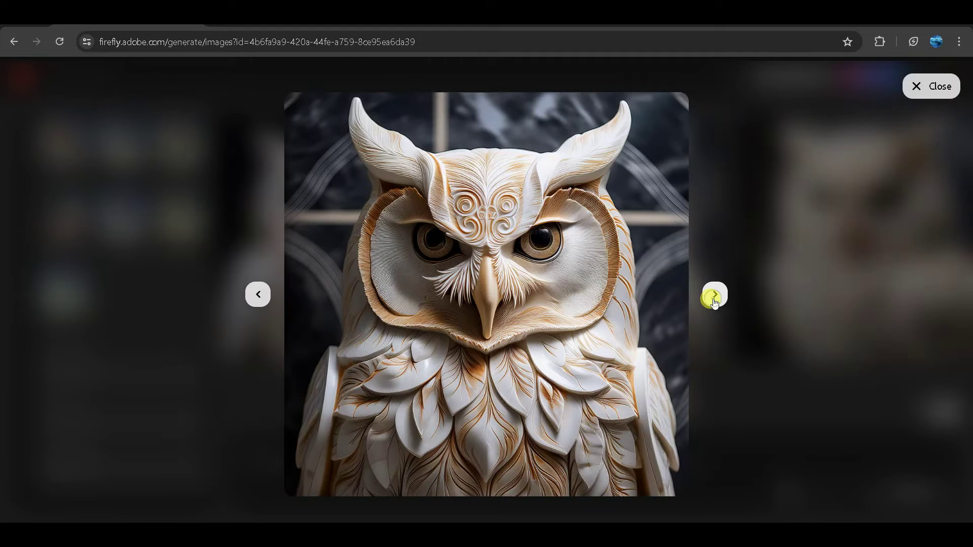
pyautogui.click(714, 301)
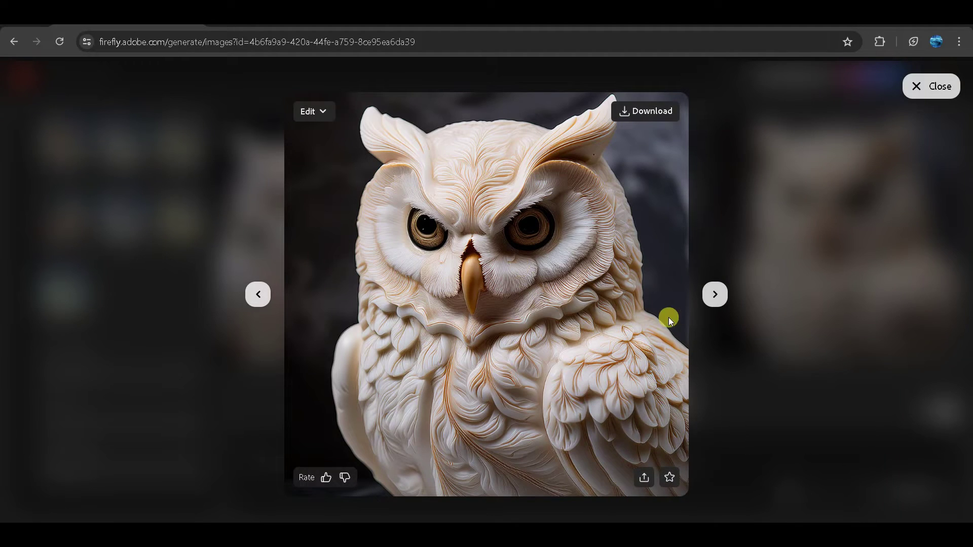
pyautogui.click(715, 301)
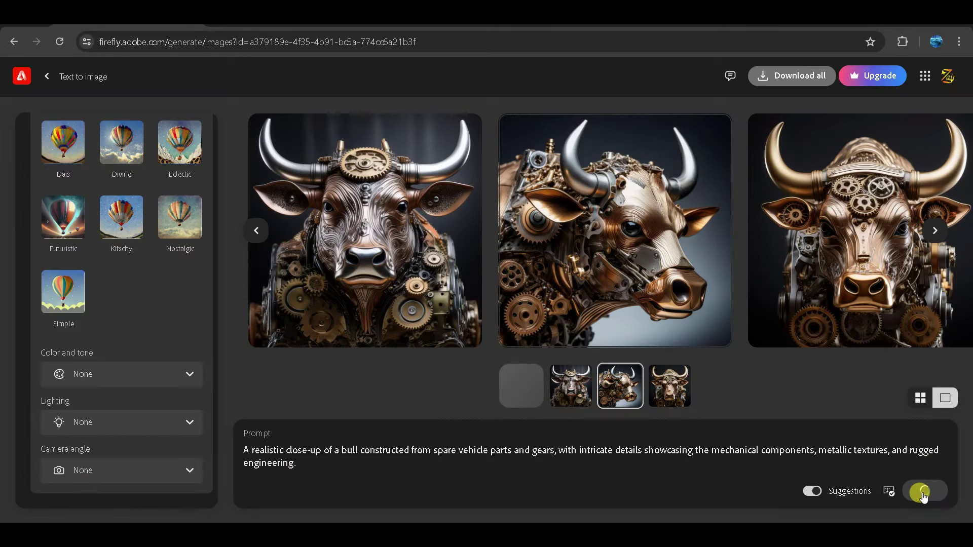
# View the generated mechanical bull images enlarged and cycle through all the variations to the bull in side profile.
pyautogui.click(426, 252)
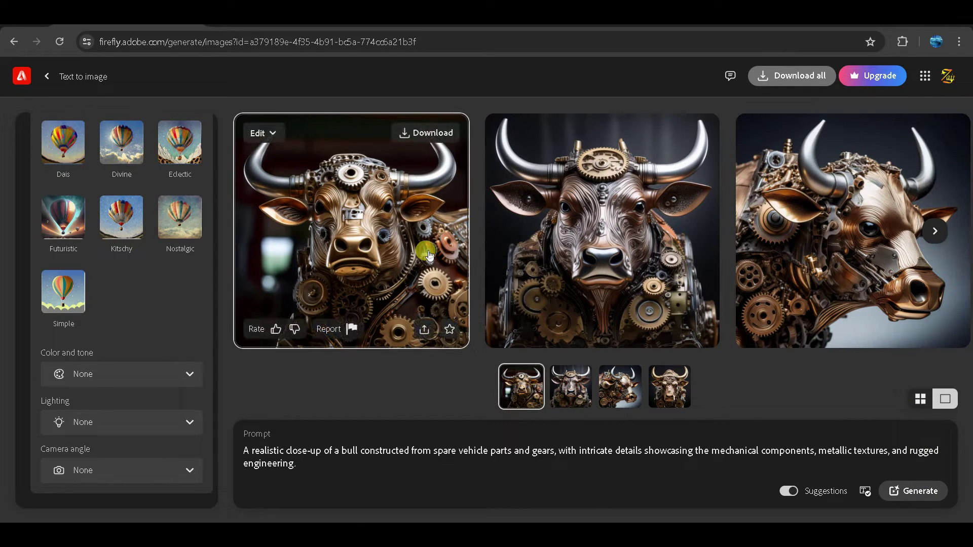
pyautogui.click(404, 265)
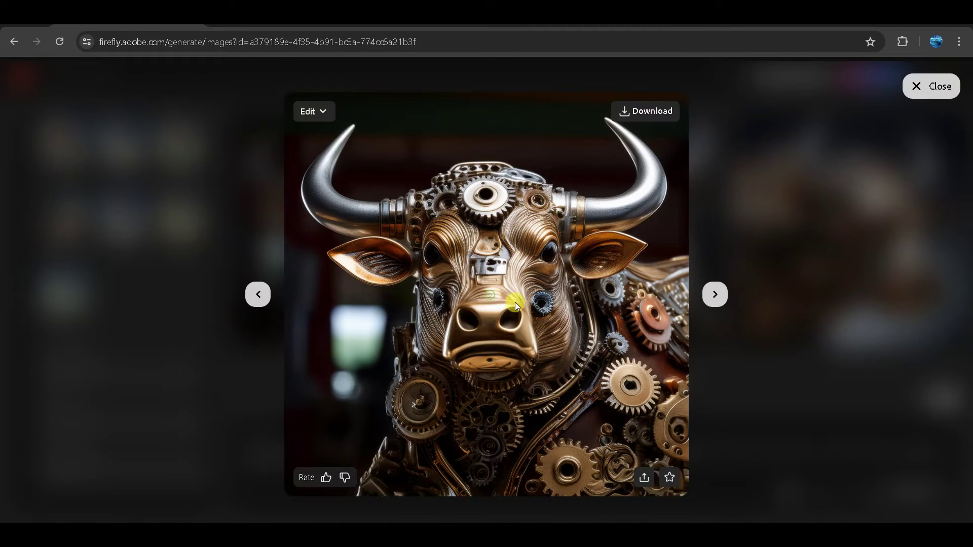
pyautogui.click(716, 293)
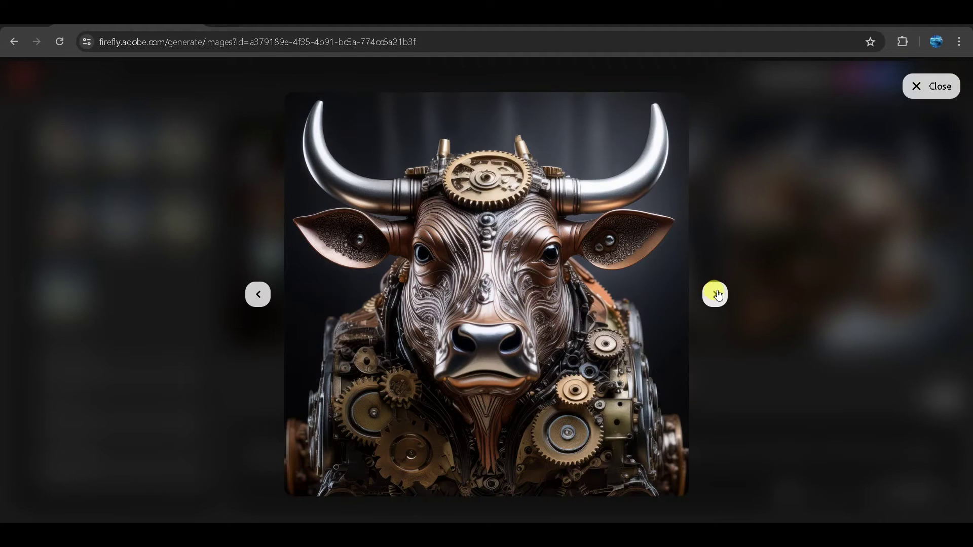
pyautogui.click(716, 294)
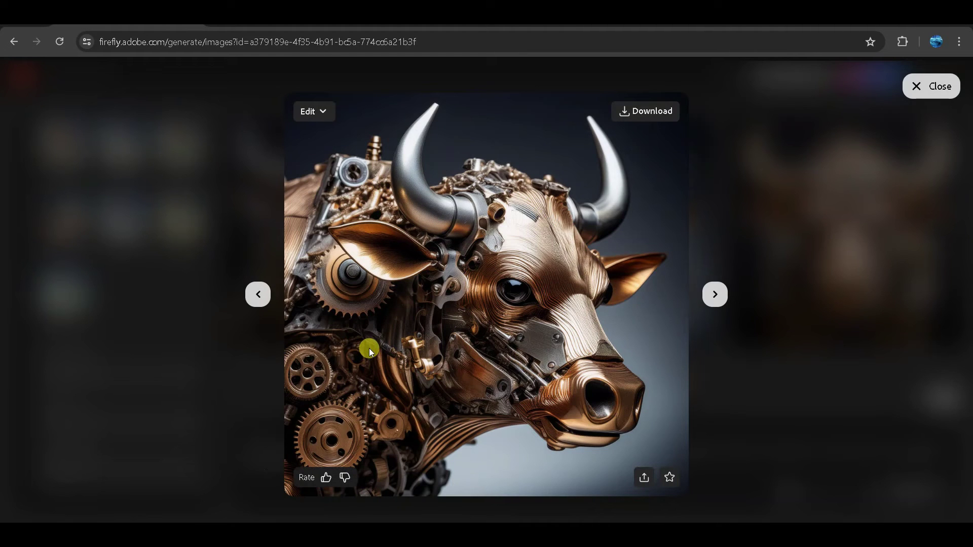
pyautogui.click(716, 294)
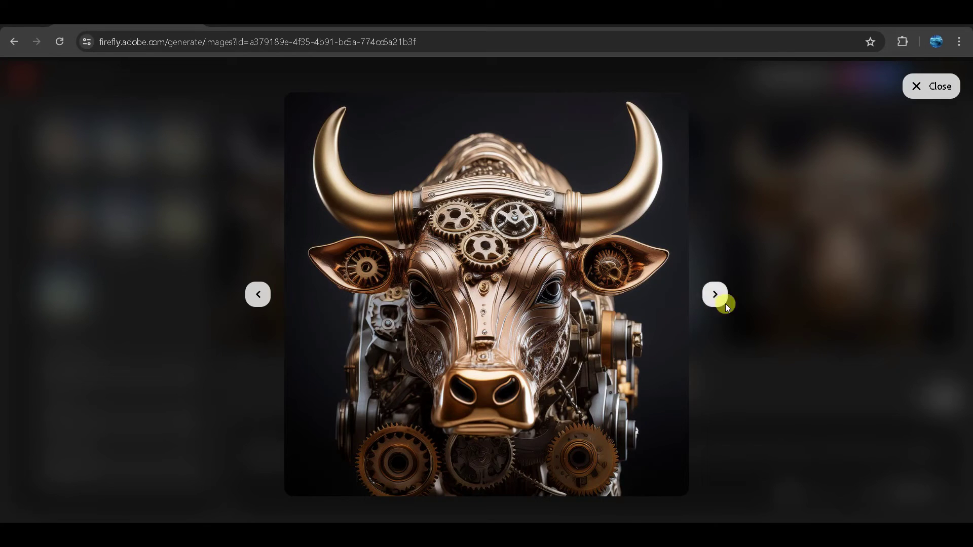
pyautogui.click(715, 296)
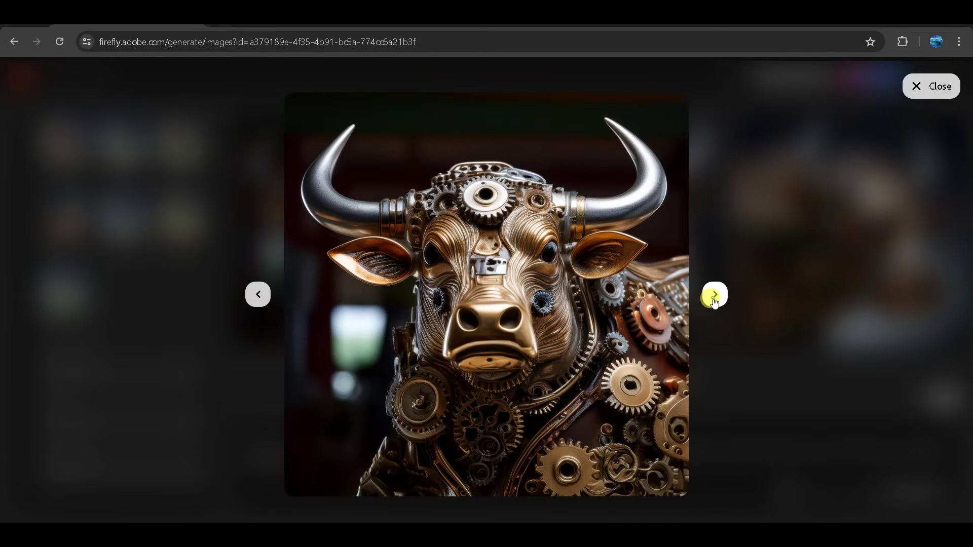
pyautogui.click(714, 296)
pyautogui.click(714, 295)
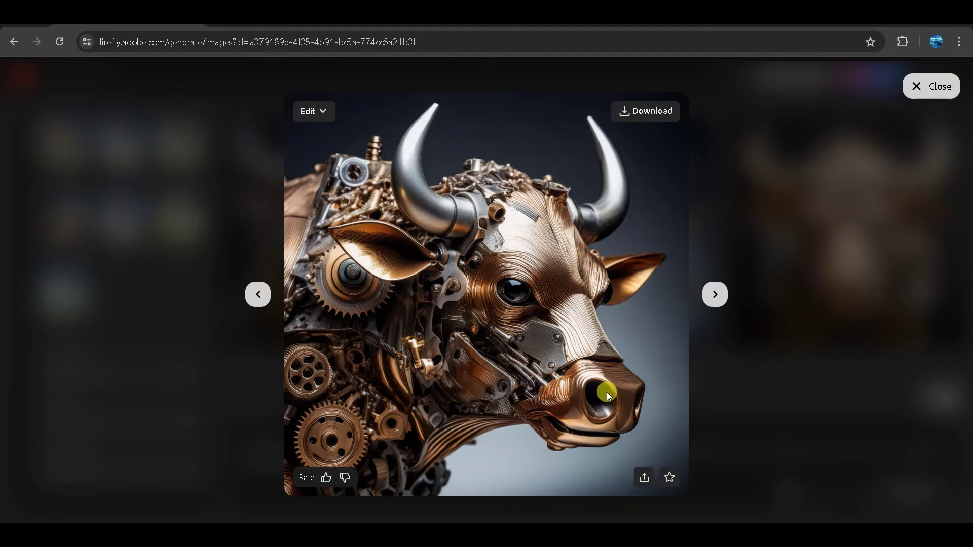
# Close the bull preview and generate images from the Firefly home page, replacing the sample prompt with the copied Clockwork Bird description.
pyautogui.press('Escape')
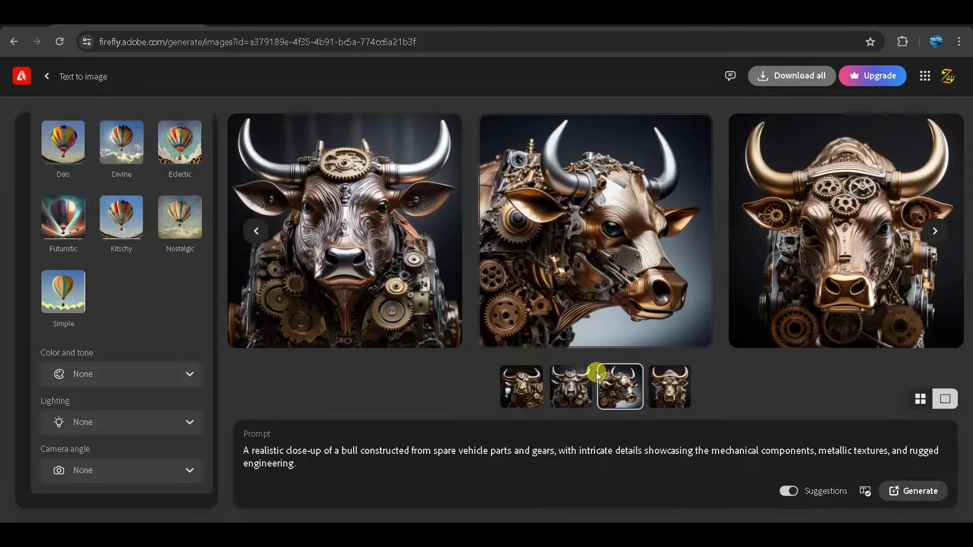
pyautogui.hotkey('alt', 'Tab')
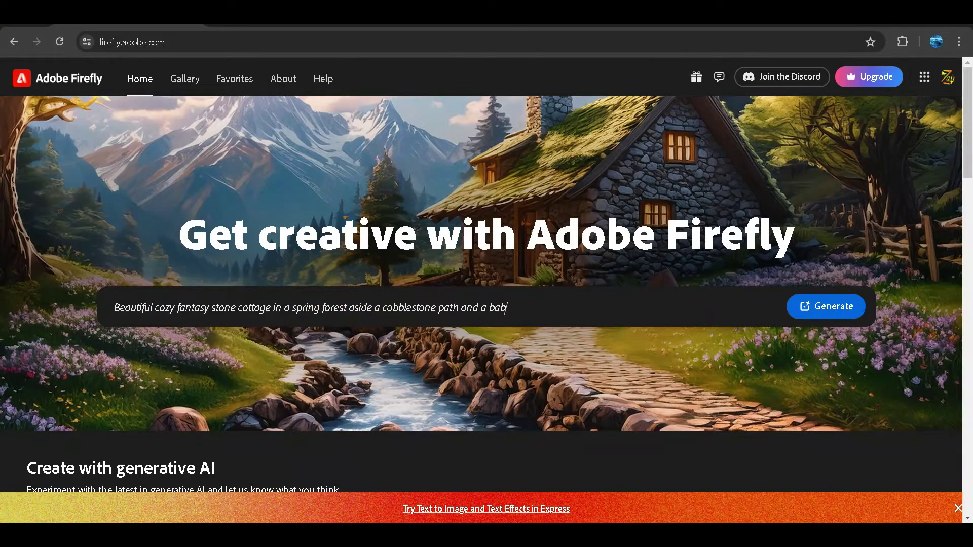
pyautogui.write('bling brook.')
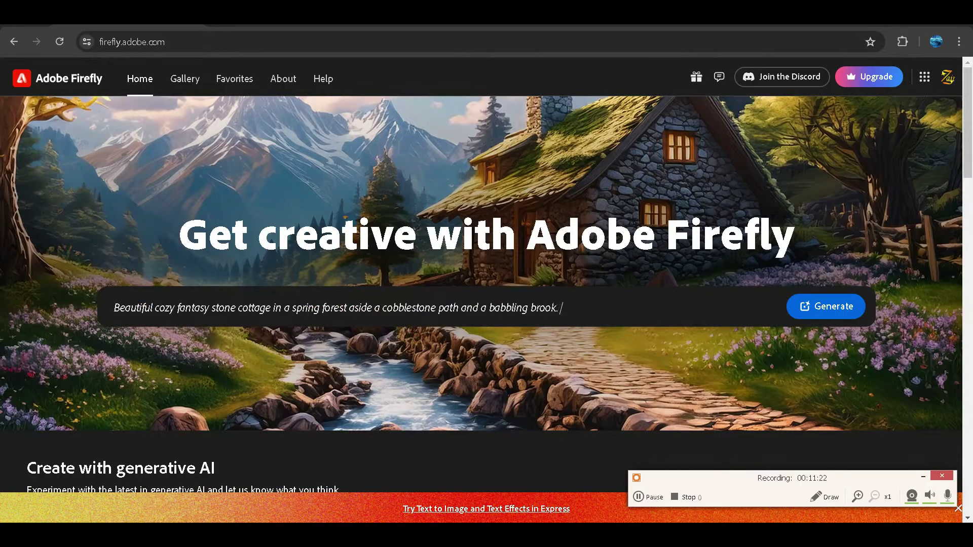
pyautogui.click(519, 308)
pyautogui.hotkey('ctrl', 'a')
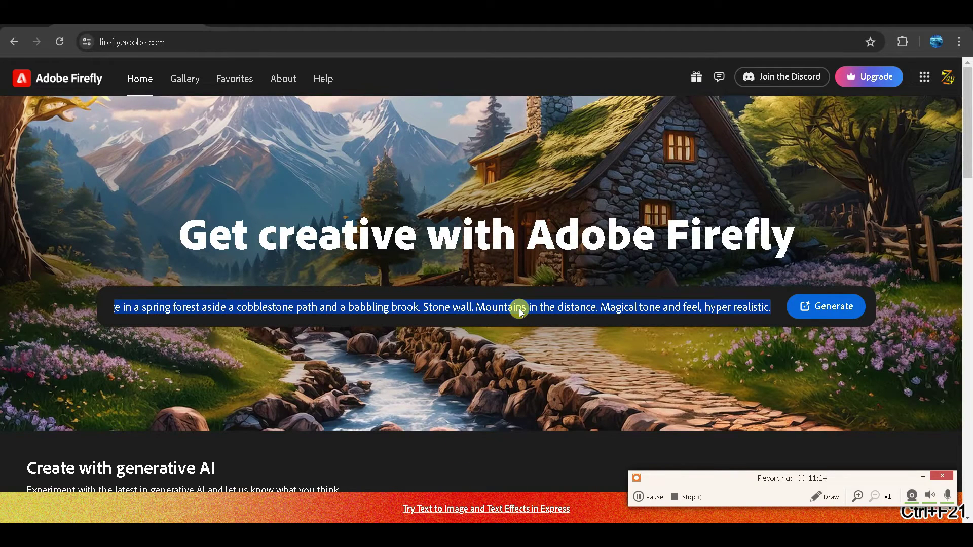
pyautogui.hotkey('ctrl', 'v')
pyautogui.click(825, 306)
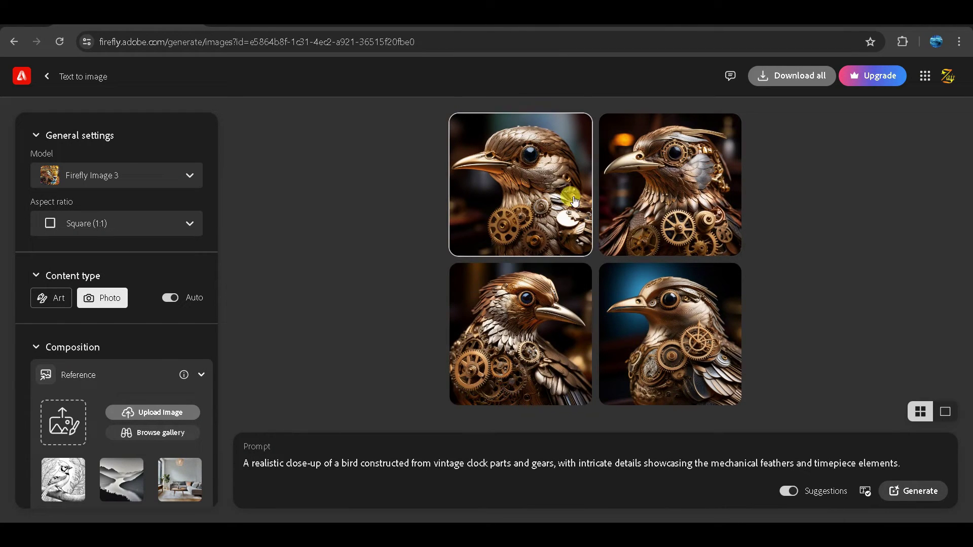
# View the generated clockwork bird images enlarged, go through all four variations and close the preview.
pyautogui.click(523, 182)
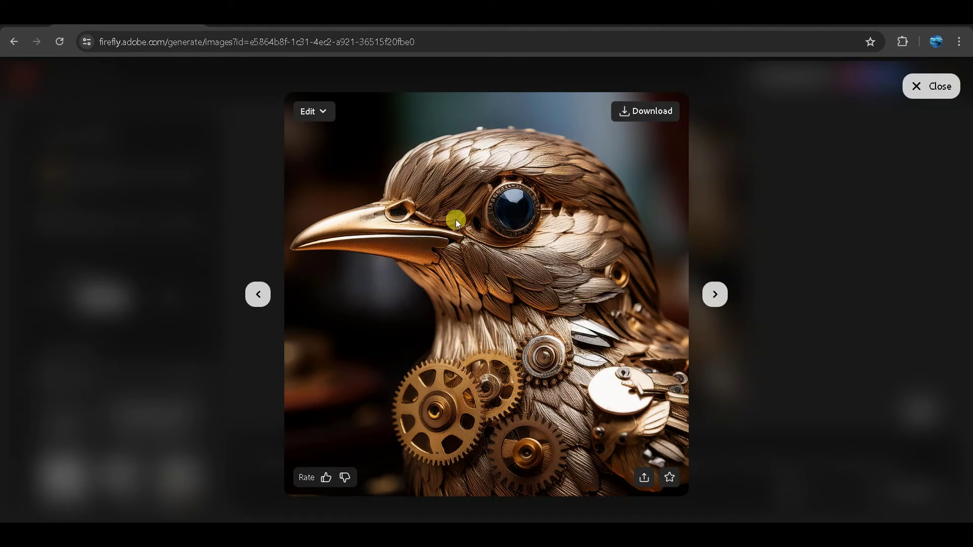
pyautogui.click(715, 293)
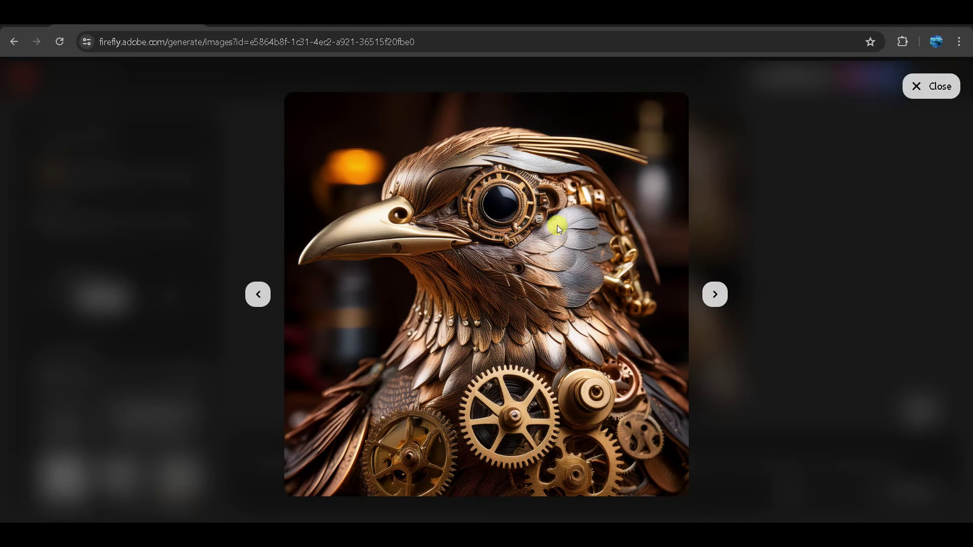
pyautogui.click(714, 295)
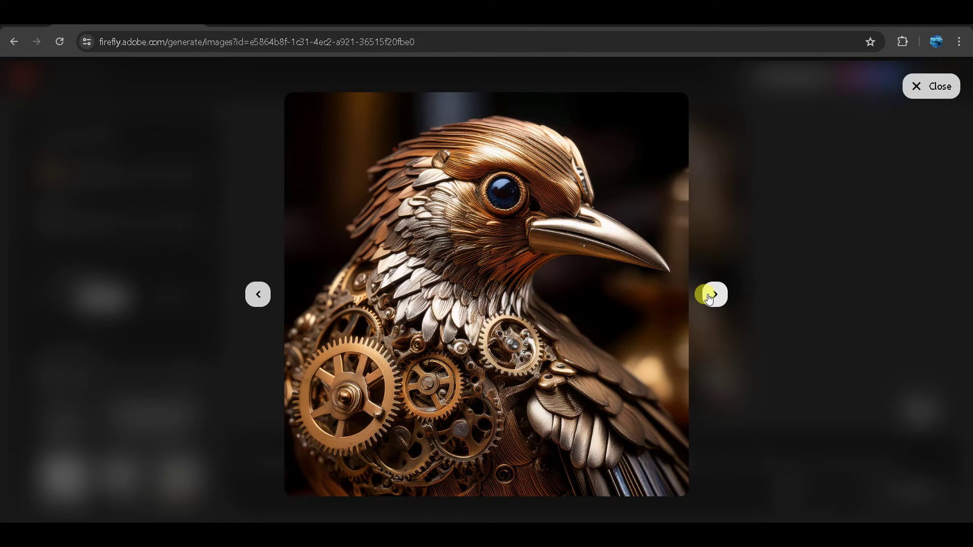
pyautogui.click(714, 298)
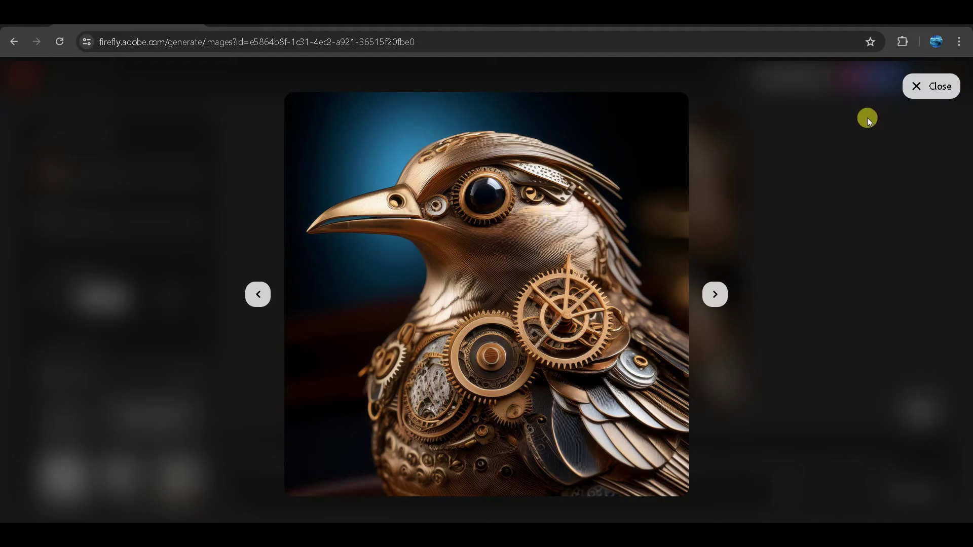
pyautogui.click(930, 88)
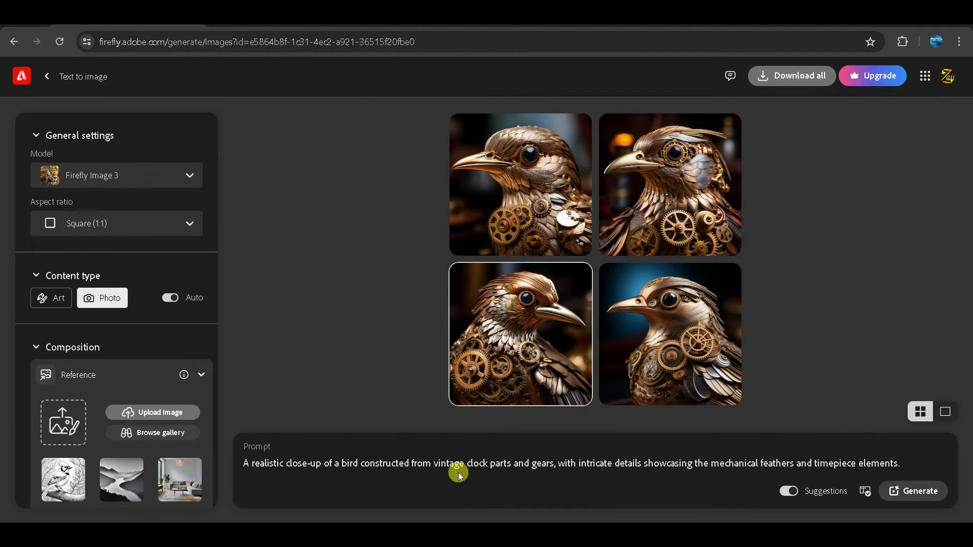
# Copy the Opal Butterfly description from the Word document's Artistic Sculptures list and generate Firefly images with it as the prompt.
pyautogui.moveTo(418, 535)
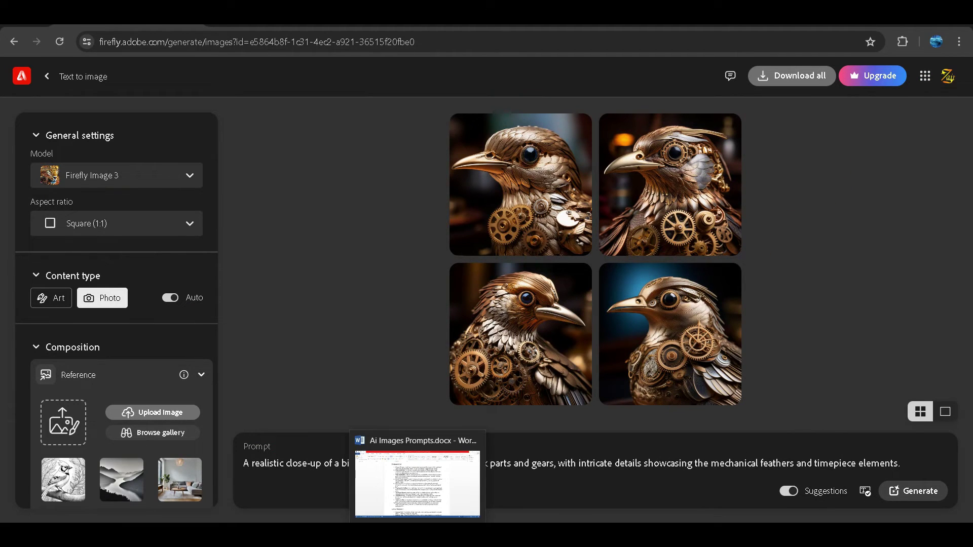
pyautogui.click(379, 480)
pyautogui.scroll(-4, 456, 305)
pyautogui.moveTo(383, 415); pyautogui.dragTo(456, 429)
pyautogui.hotkey('ctrl', 'c')
pyautogui.press('ctrl+F23')
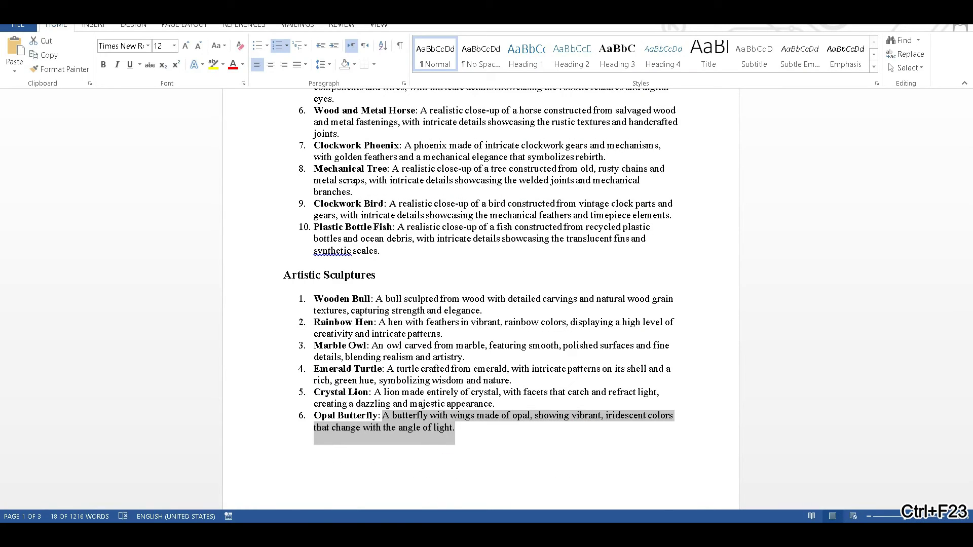
pyautogui.press('ctrl+F21')
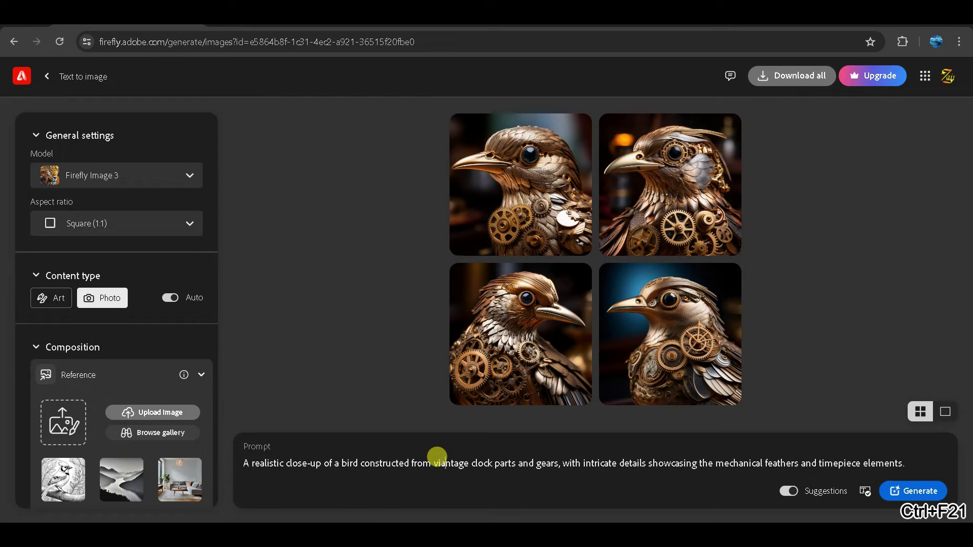
pyautogui.tripleClick(437, 457)
pyautogui.hotkey('ctrl', 'v')
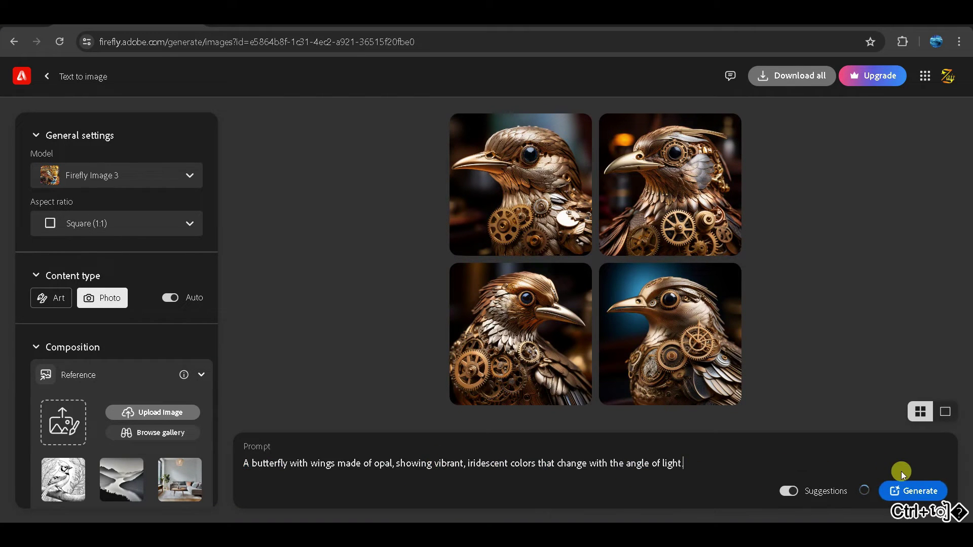
pyautogui.click(906, 492)
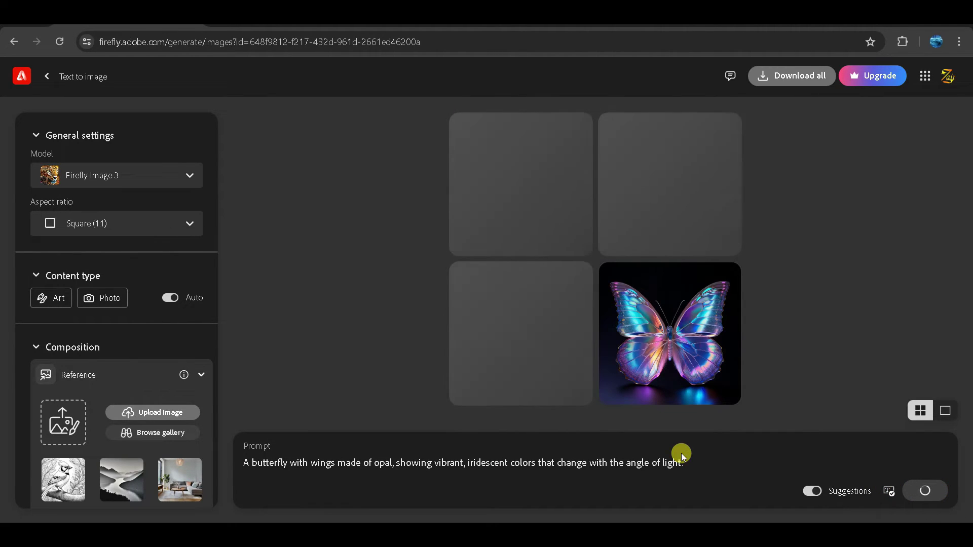
# View the generated opal butterfly images enlarged, browse all four variations and close the preview.
pyautogui.moveTo(514, 236)
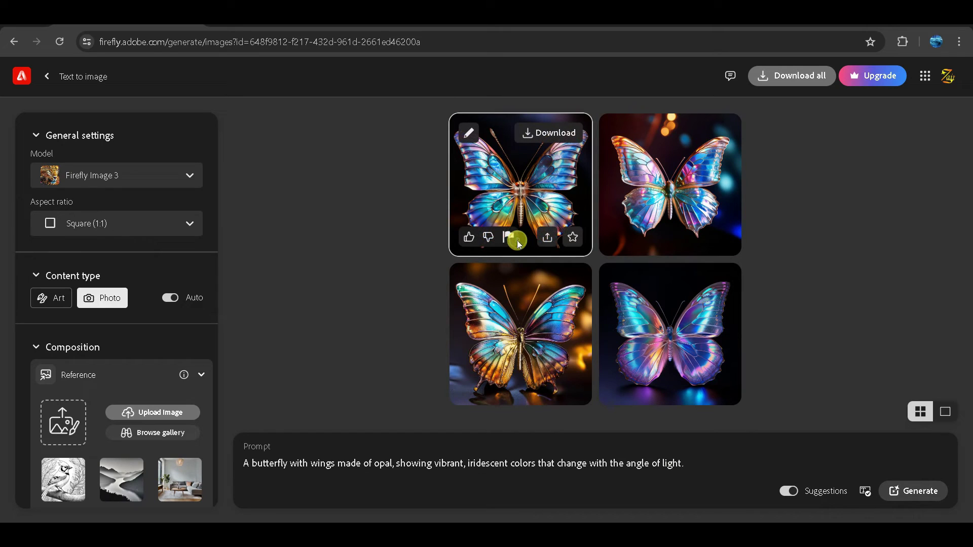
pyautogui.click(516, 200)
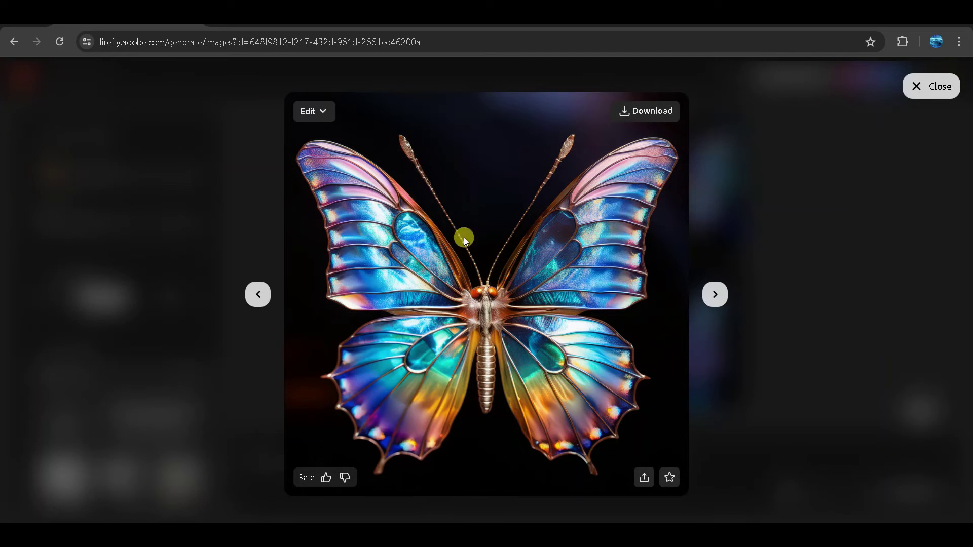
pyautogui.click(716, 294)
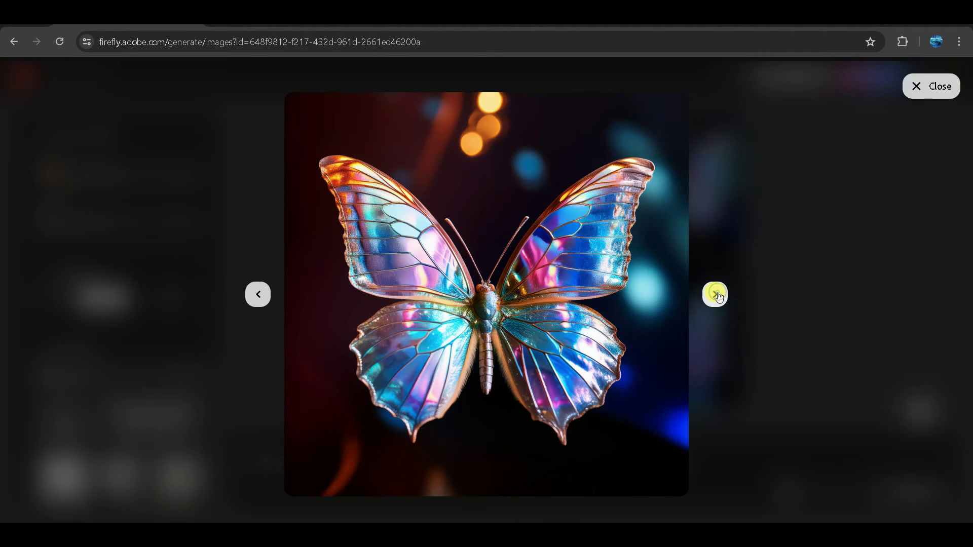
pyautogui.click(716, 294)
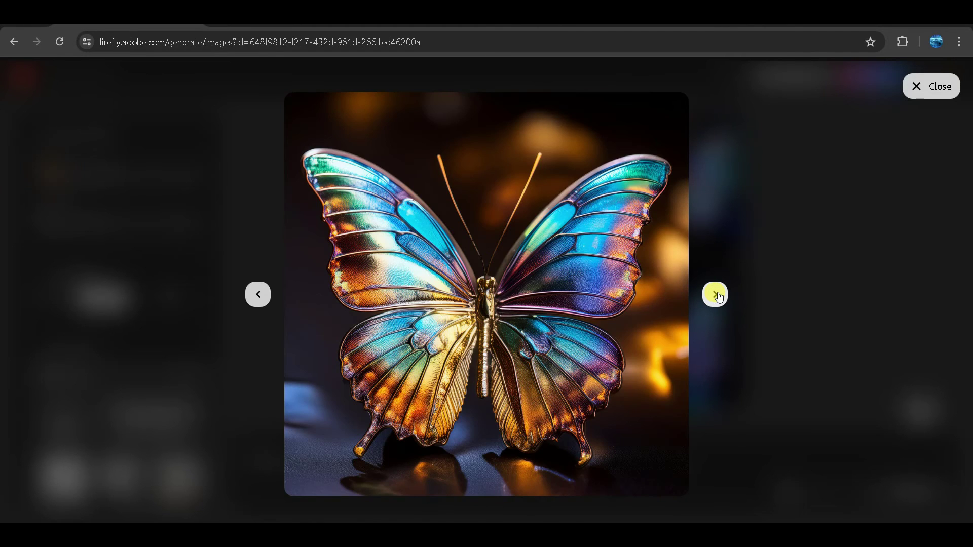
pyautogui.click(716, 295)
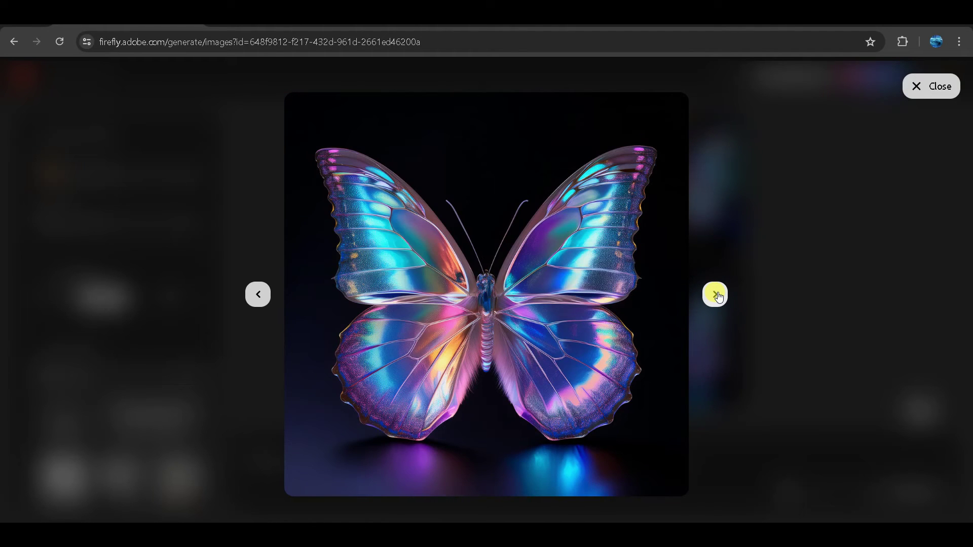
pyautogui.click(715, 295)
pyautogui.press('Escape')
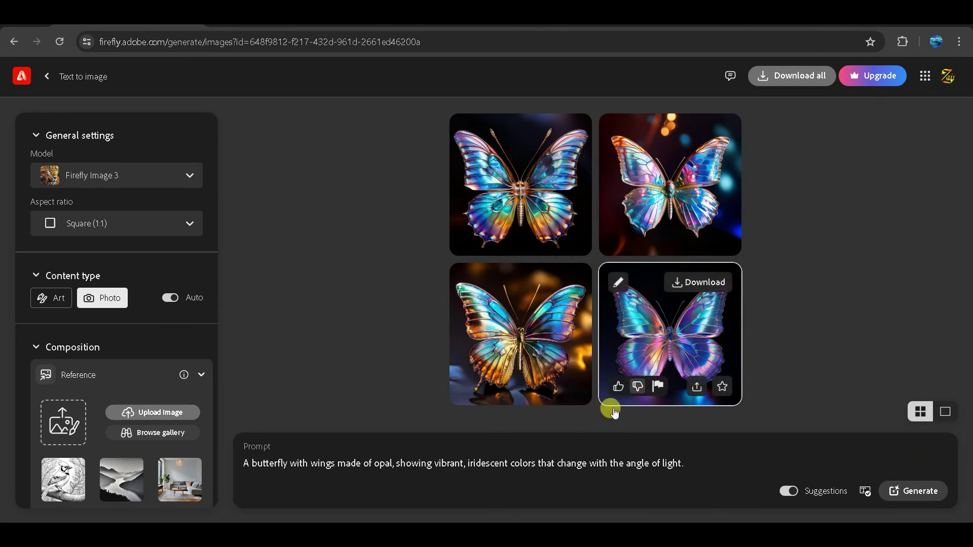
# Copy the Bioluminescent Reindeer description from the Word document's Bioluminescent Wonders list and generate Firefly images with it, replacing the cloud castle prompt.
pyautogui.moveTo(422, 331); pyautogui.dragTo(553, 343)
pyautogui.hotkey('ctrl', 'c')
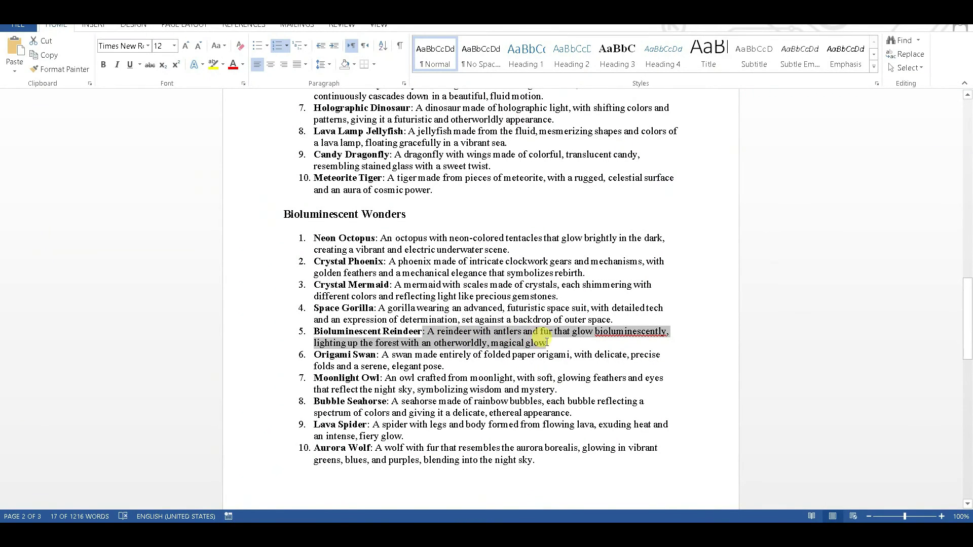
pyautogui.hotkey('ctrl', 'BackSpace')
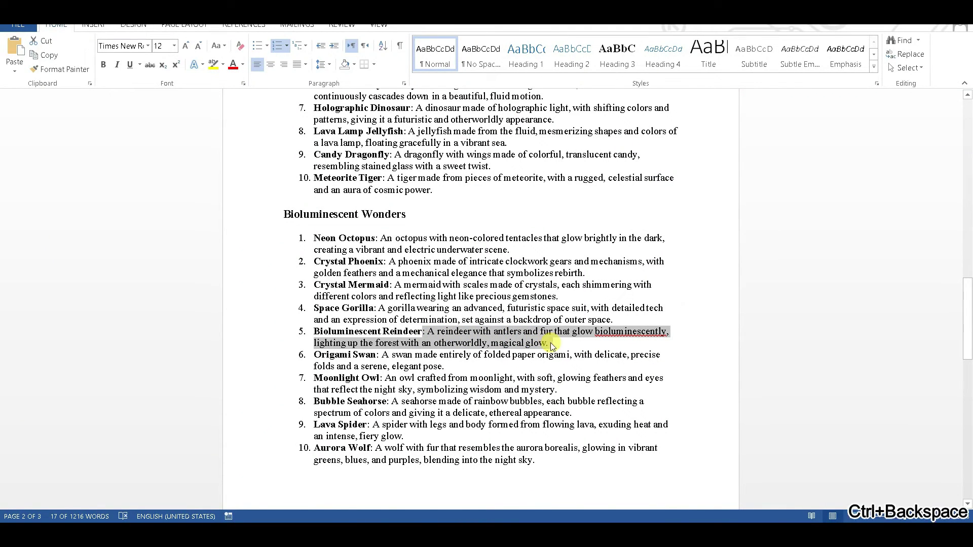
pyautogui.press('ctrl+F23')
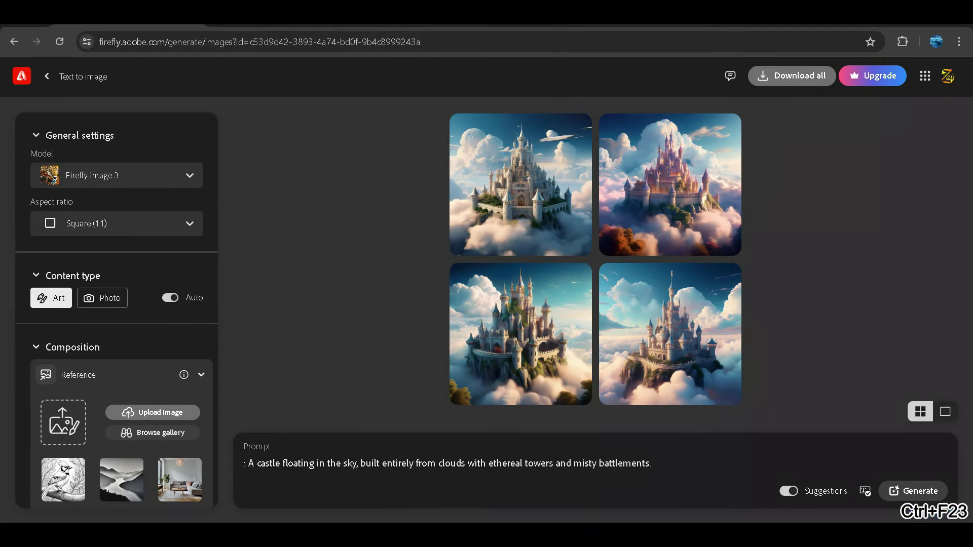
pyautogui.click(399, 463)
pyautogui.hotkey('ctrl', 'a')
pyautogui.hotkey('ctrl', 'v')
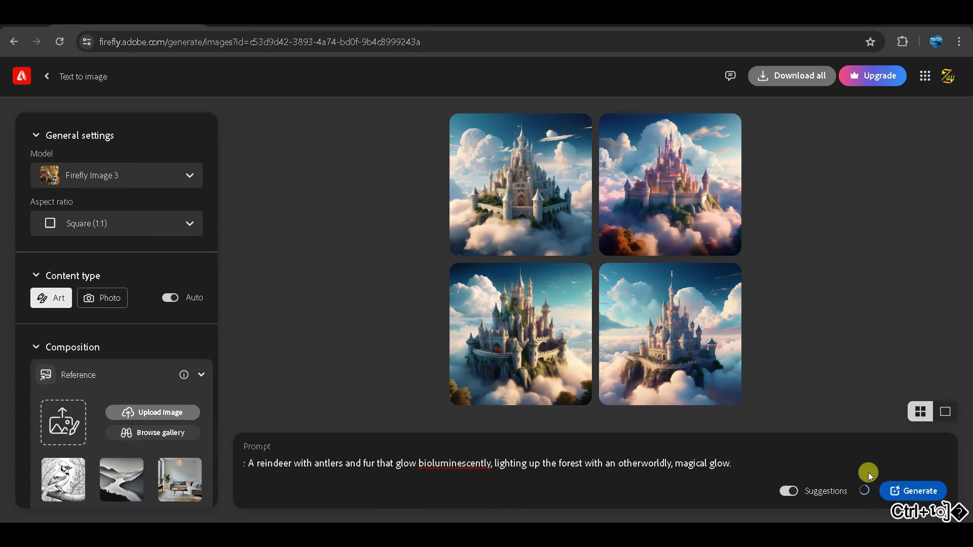
pyautogui.click(918, 493)
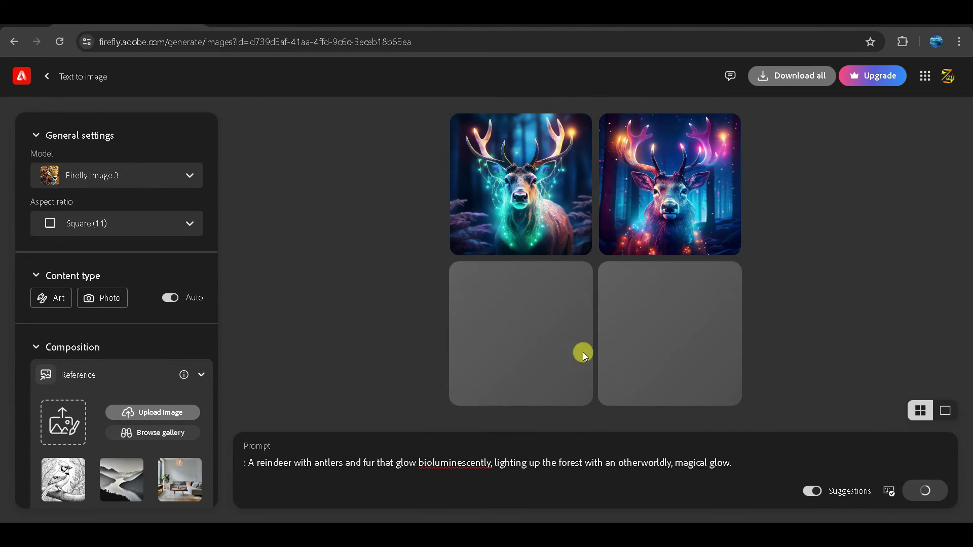
# View the generated bioluminescent reindeer images enlarged, step through all four variations and close the preview.
pyautogui.click(513, 224)
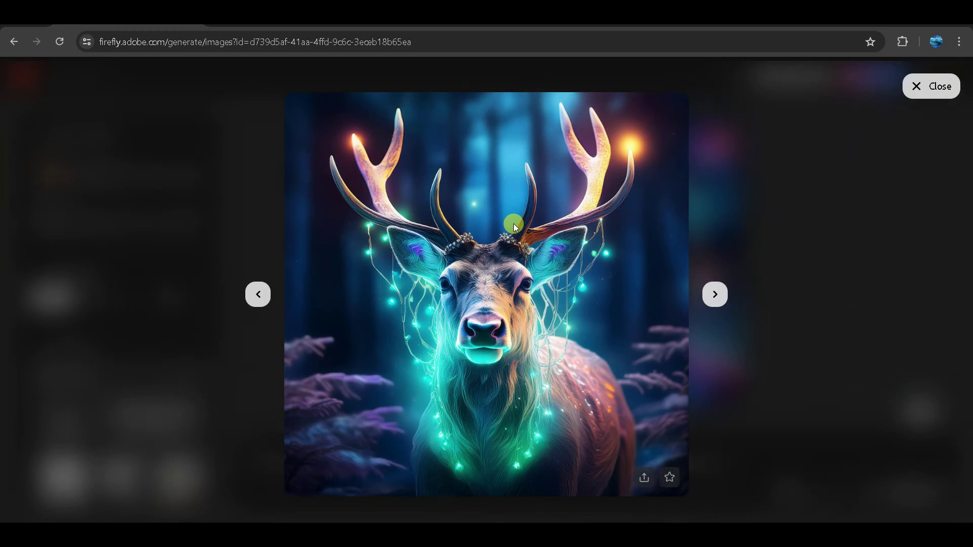
pyautogui.click(722, 293)
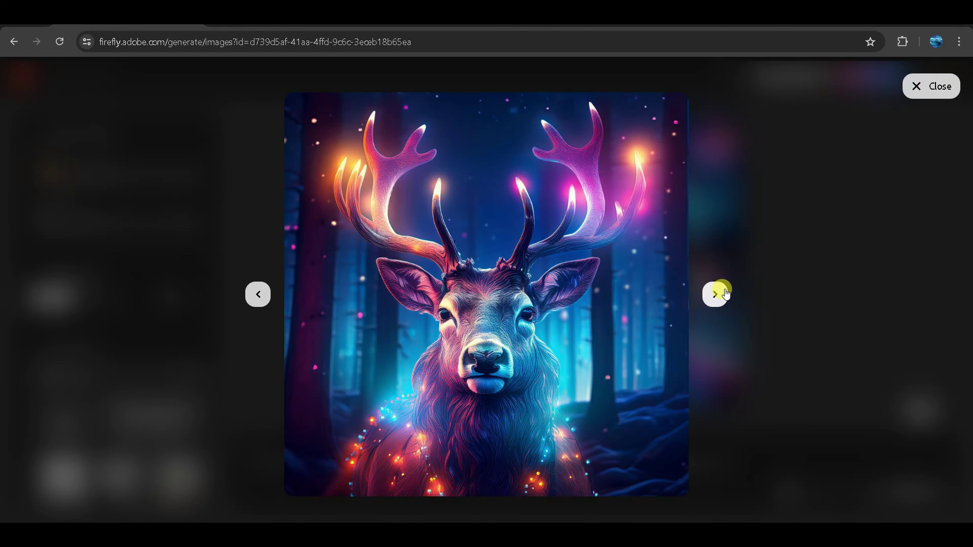
pyautogui.click(724, 293)
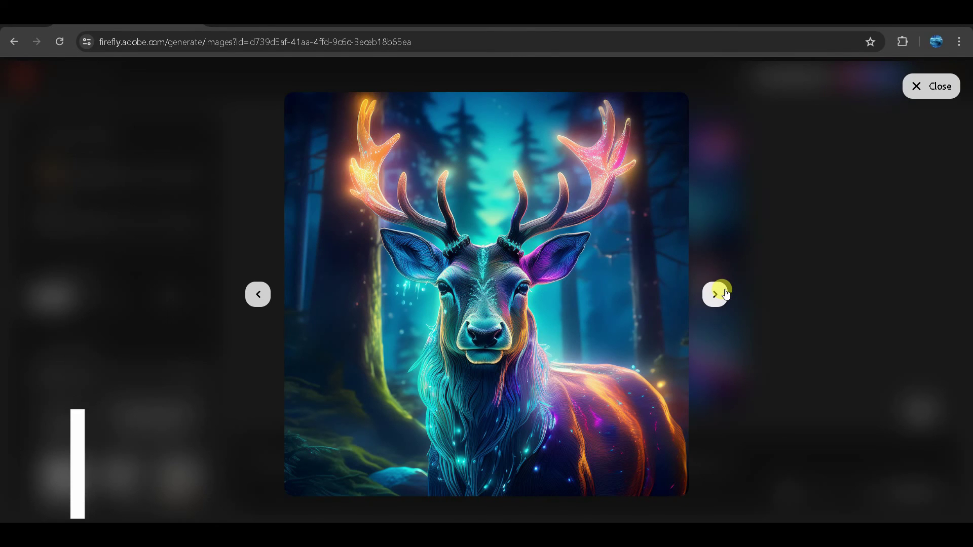
pyautogui.click(724, 293)
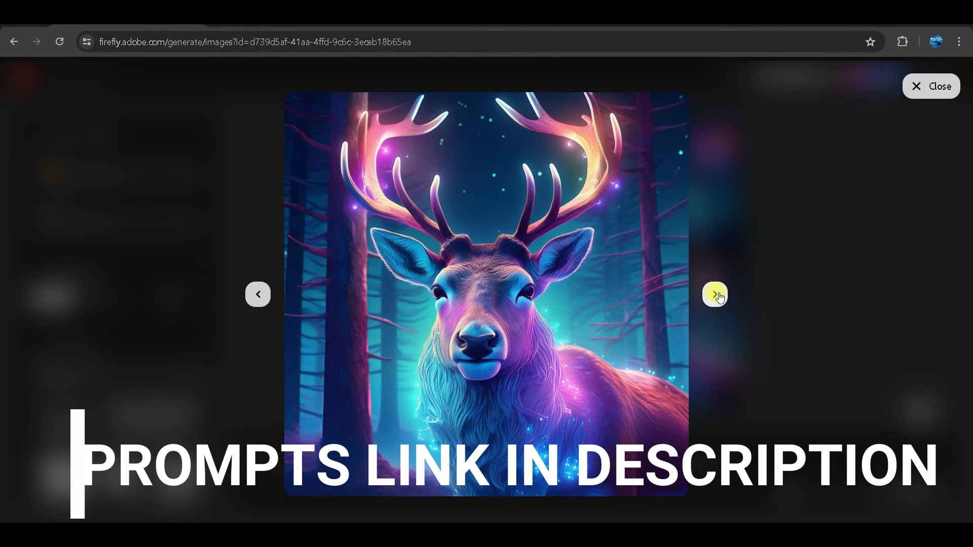
pyautogui.press('Escape')
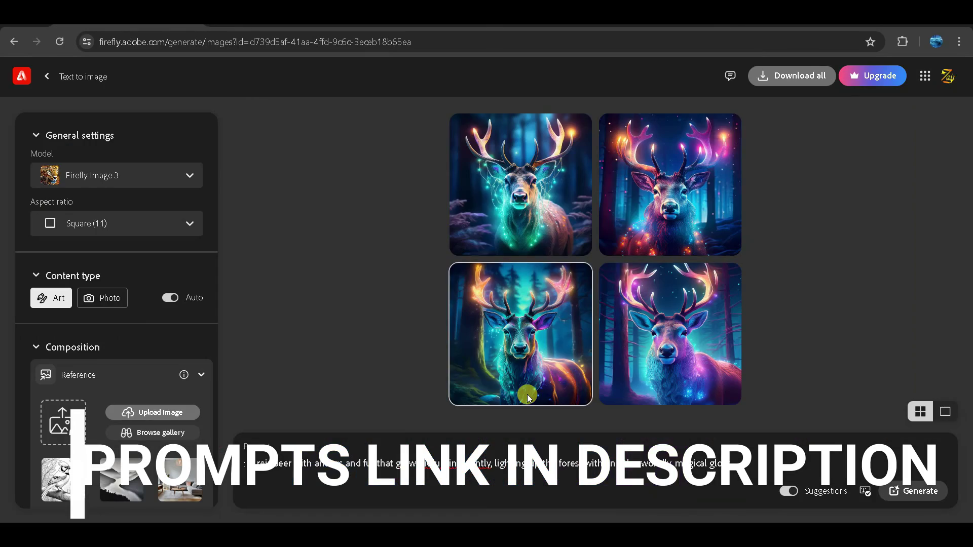